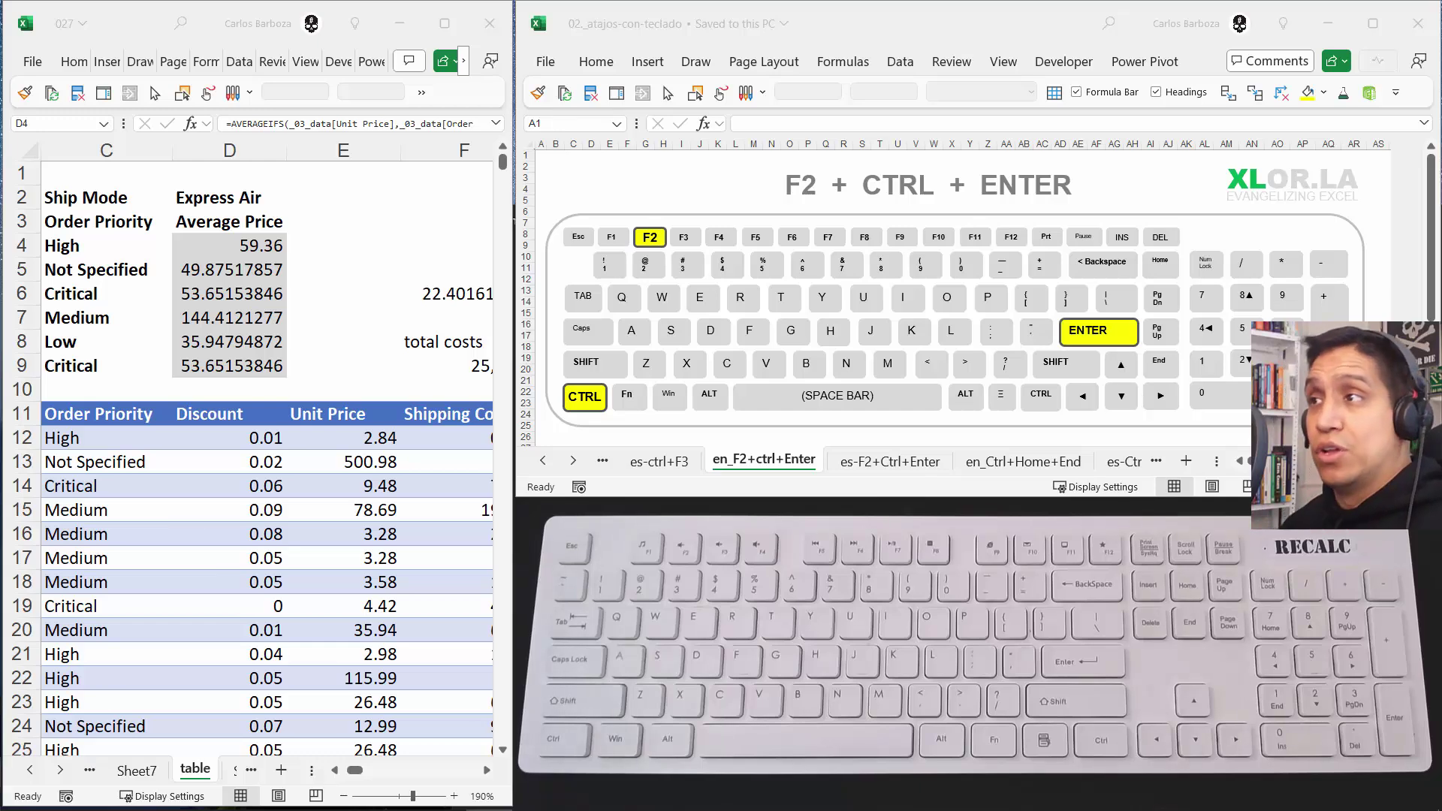
In the 027 workbook, fill D4's AVERAGEIFS formula into D4:D9 with F2 and Ctrl+Enter
key(alt+Tab)
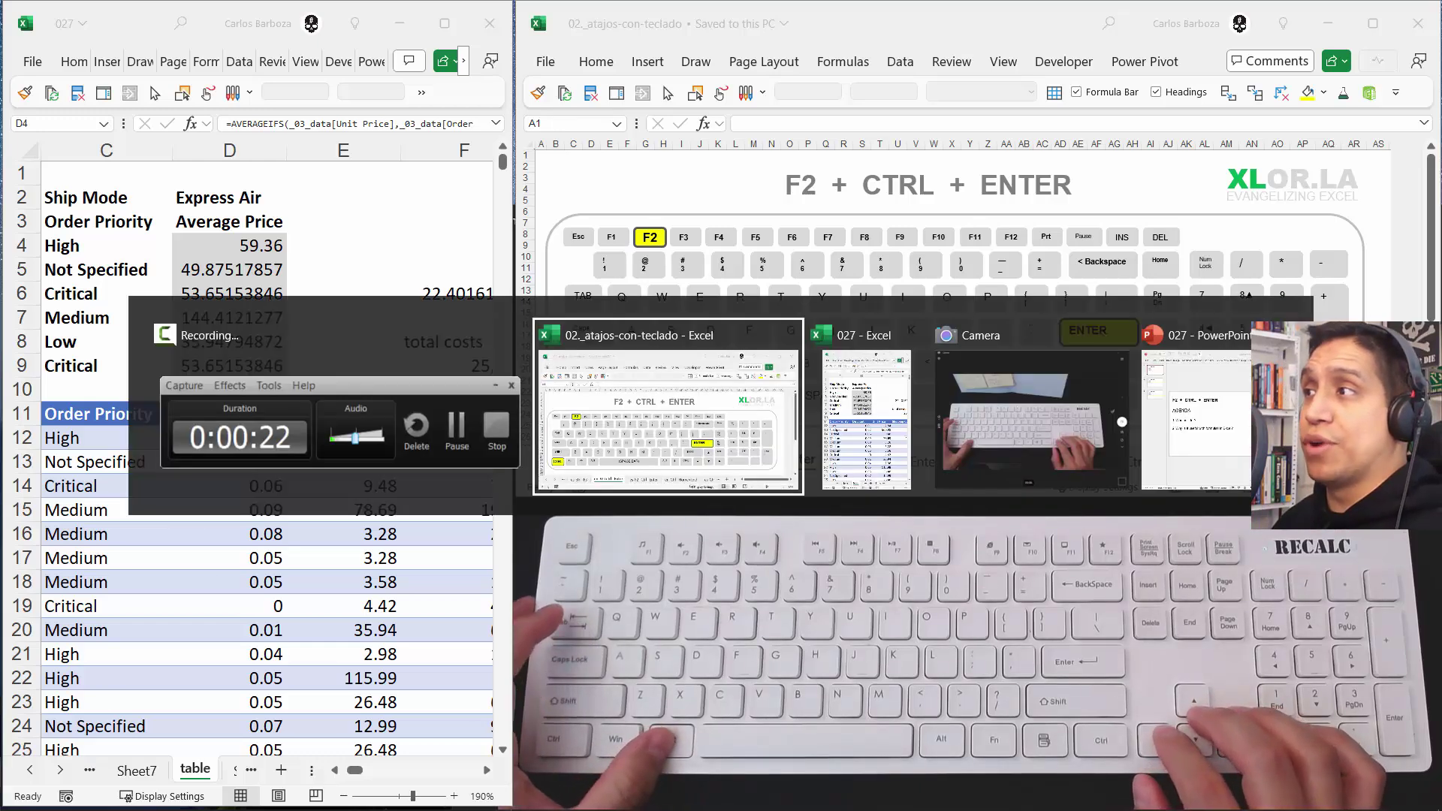
key(Tab)
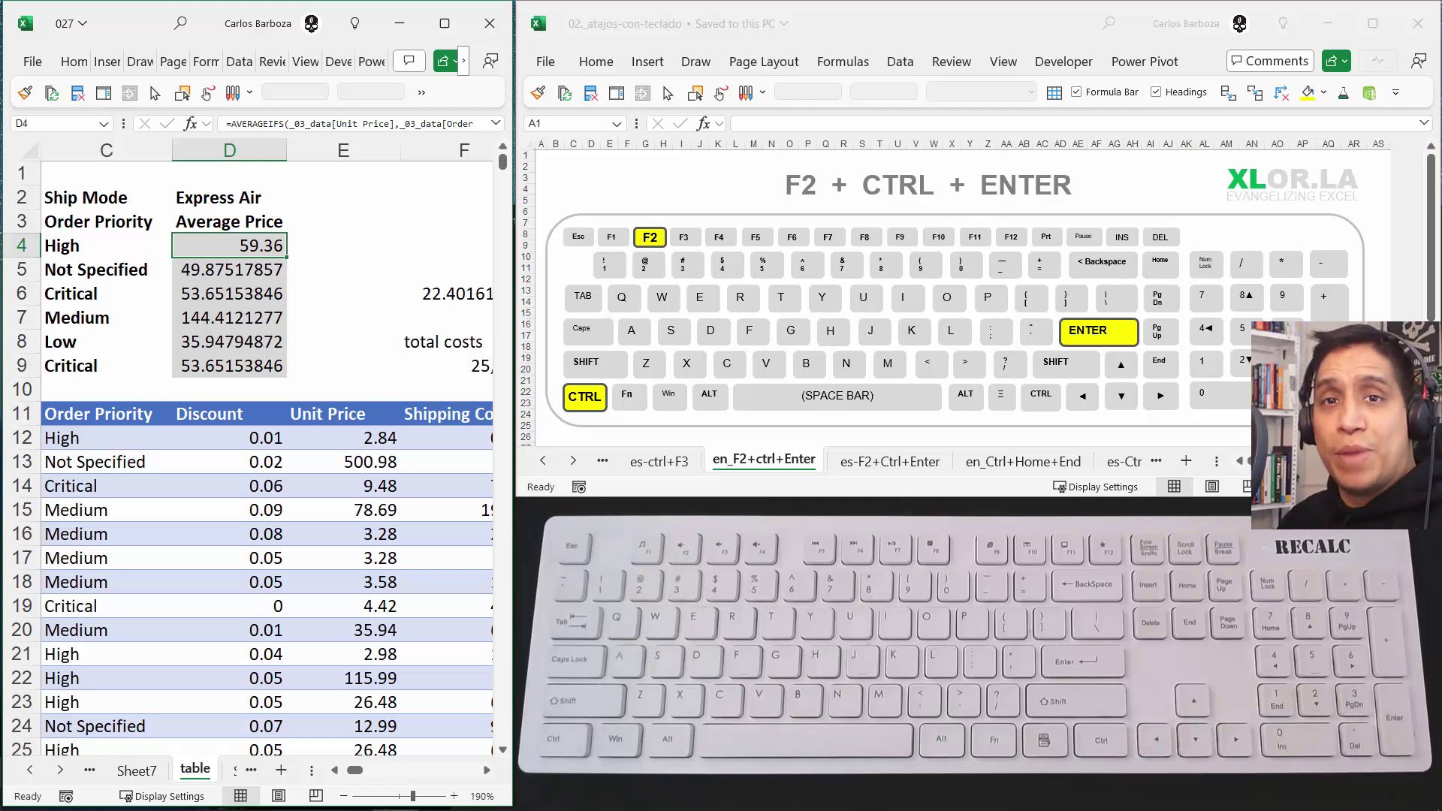
key(Down)
key(shift+Down)
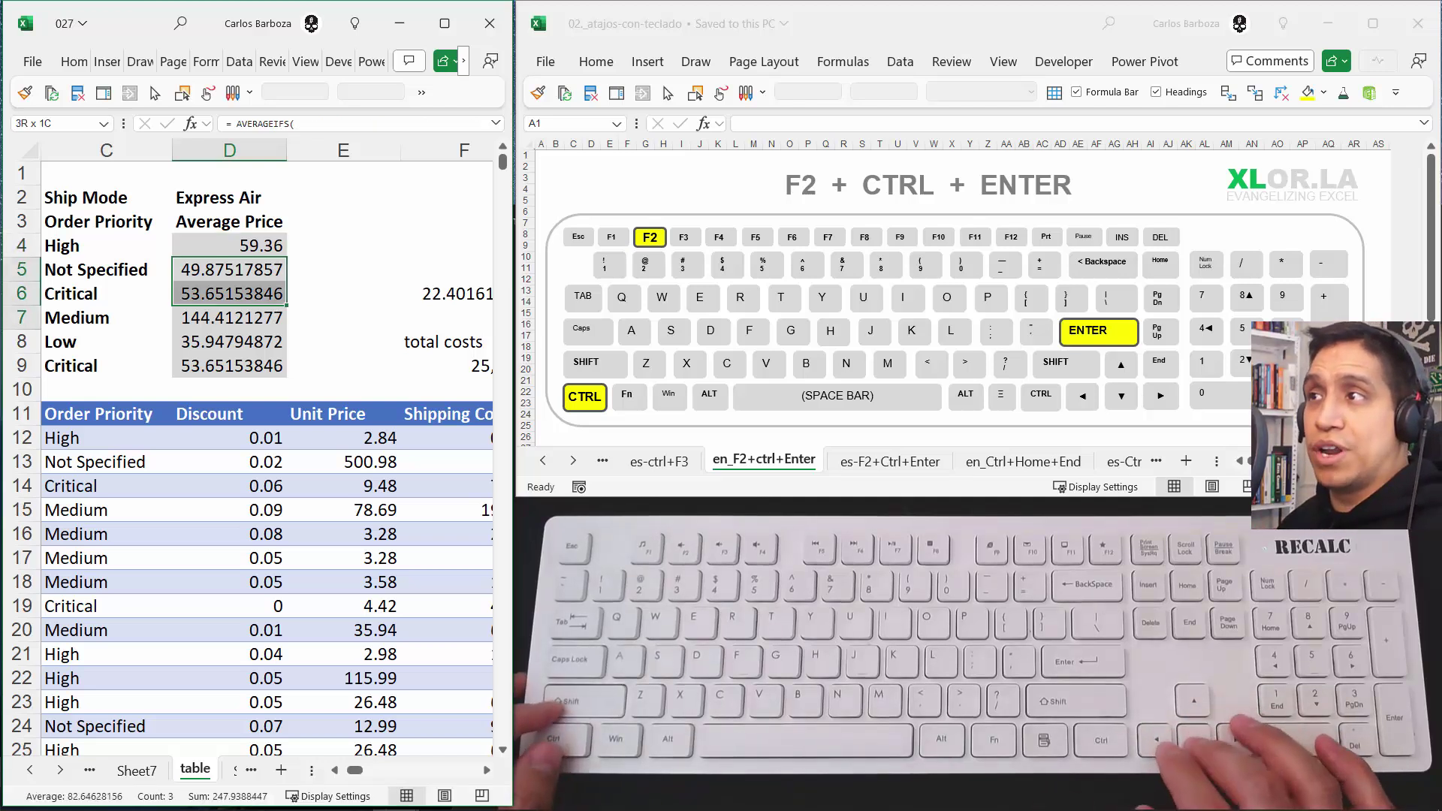
key(shift+Down)
key(shift+Down)
key(shift+Down)
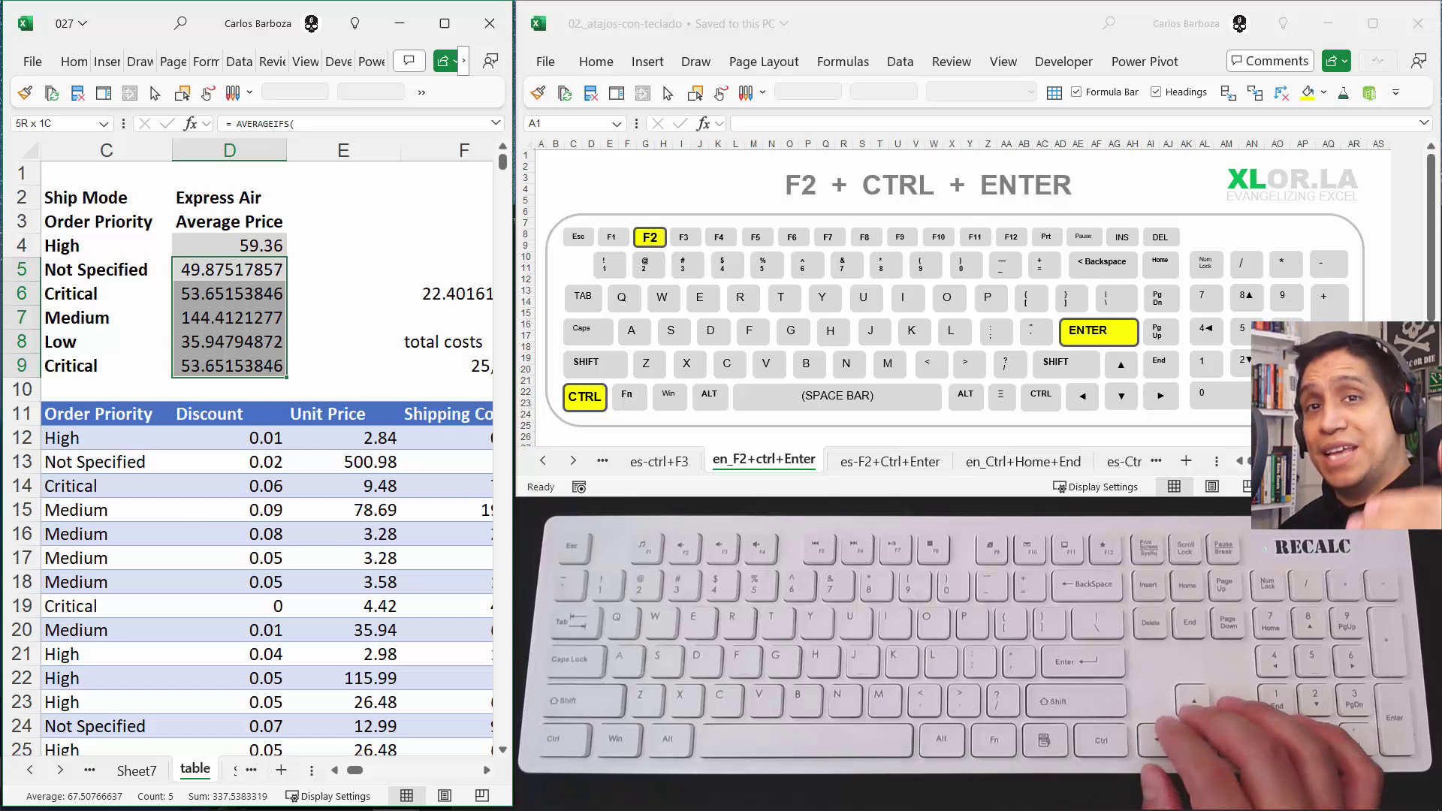
key(Up)
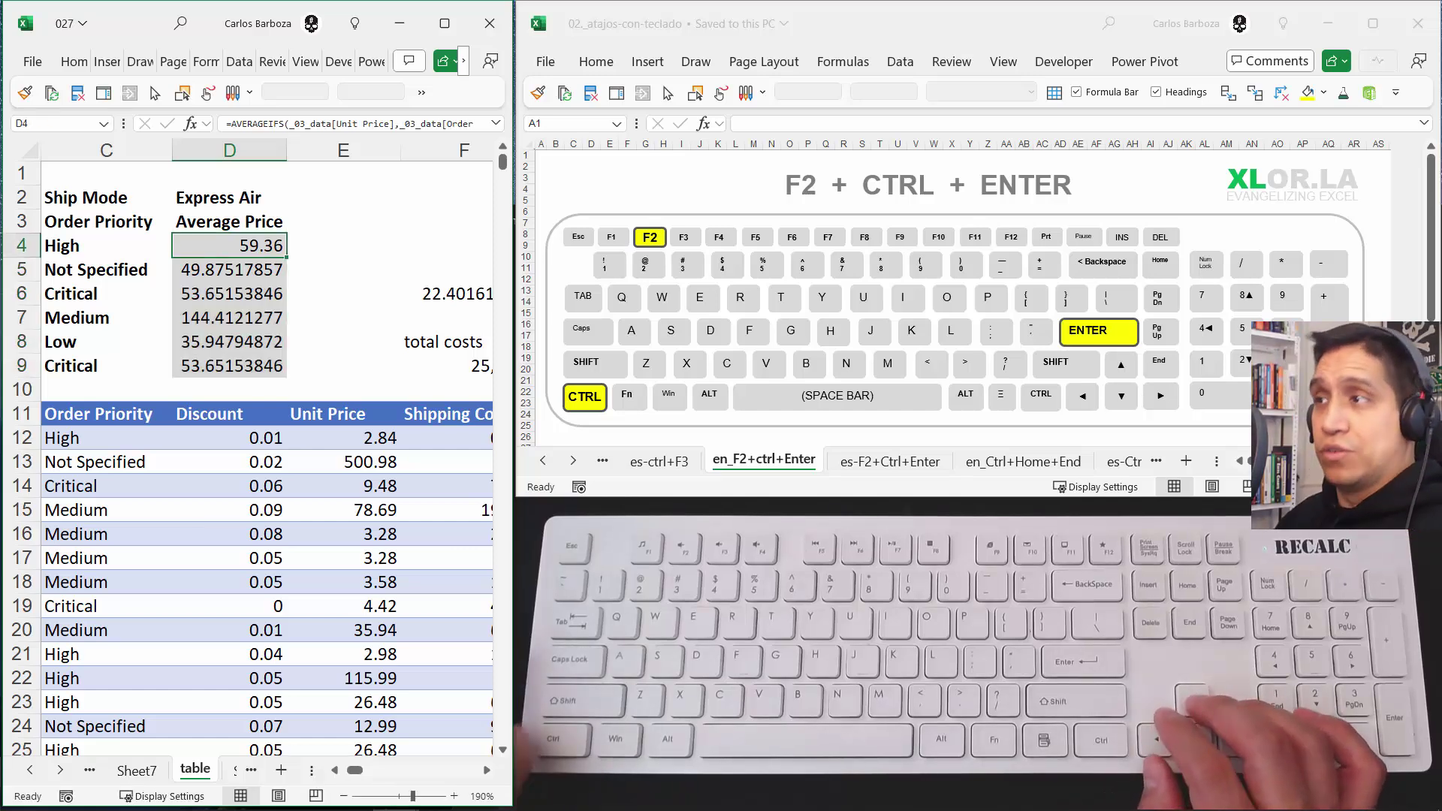
key(F2)
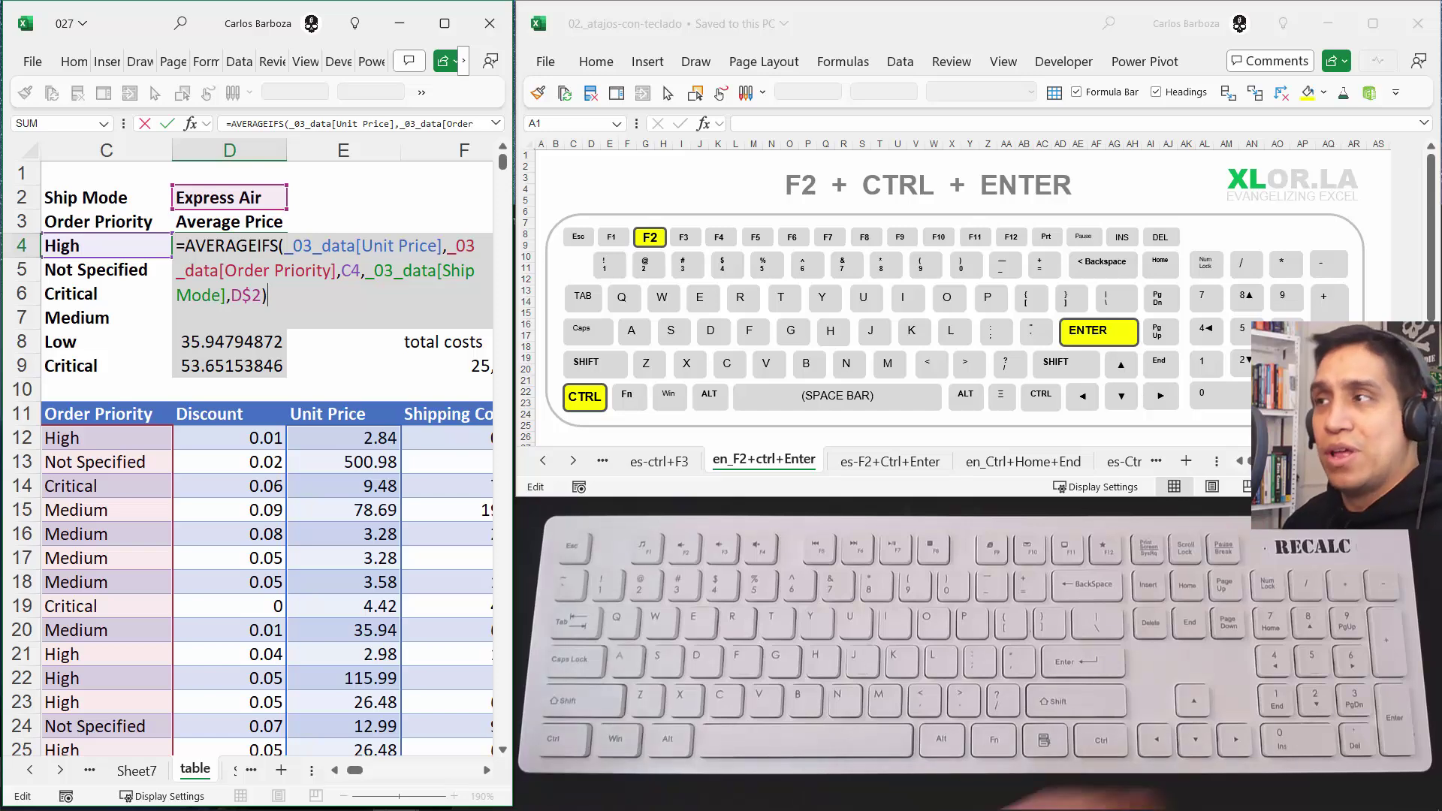
key(ctrl+Return)
Inspect D5's formula unchanged and reselect D5:D9
key(Return)
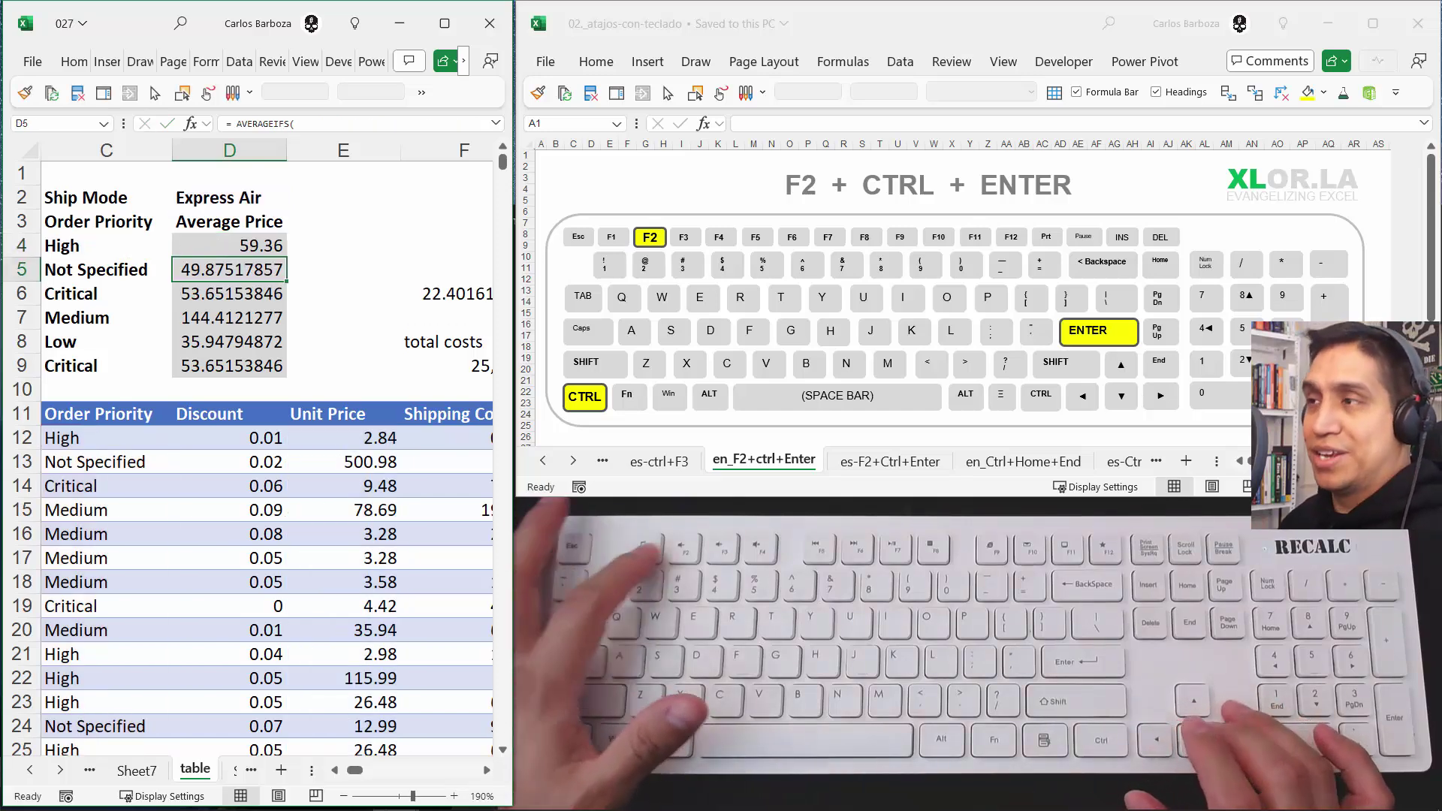
key(F2)
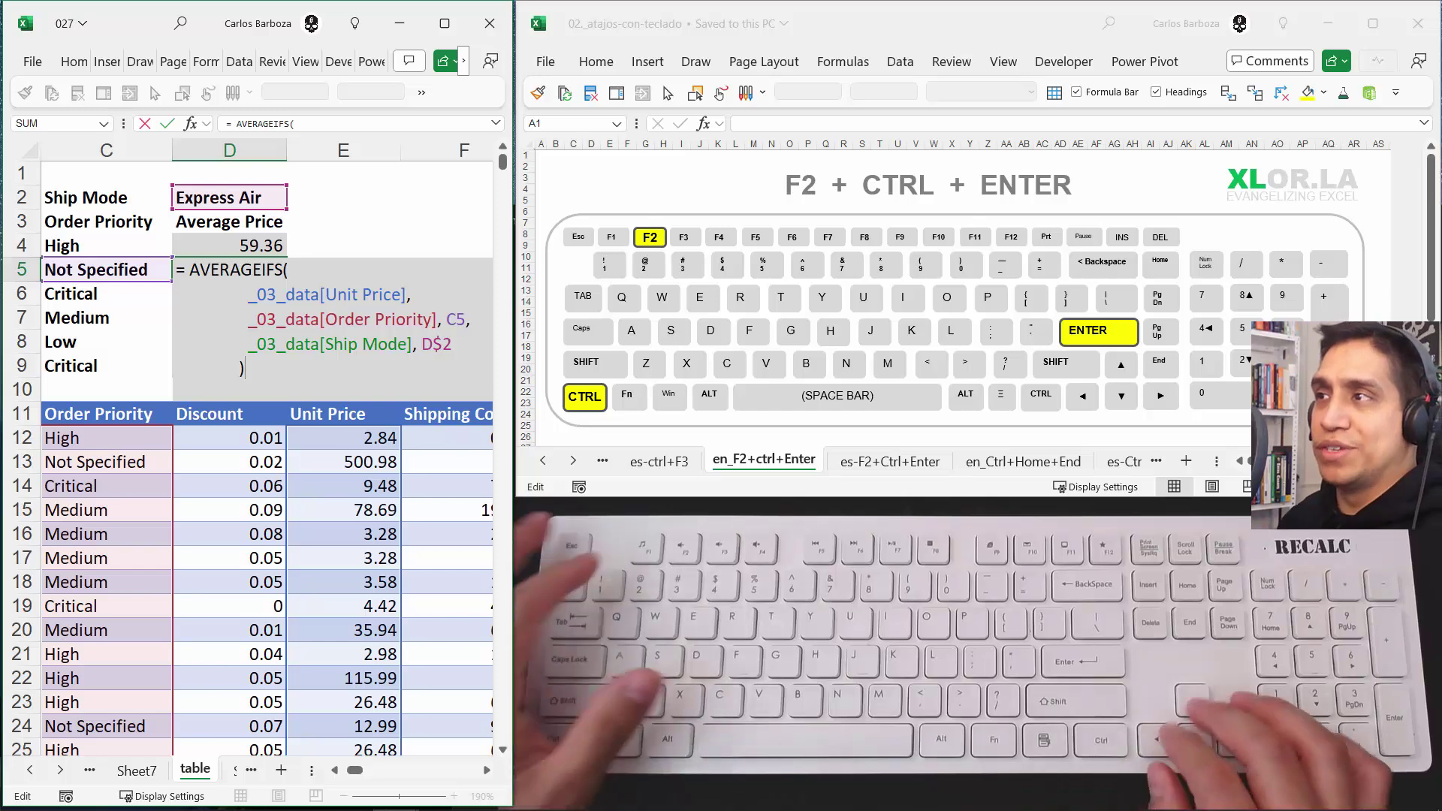
key(ctrl+Return)
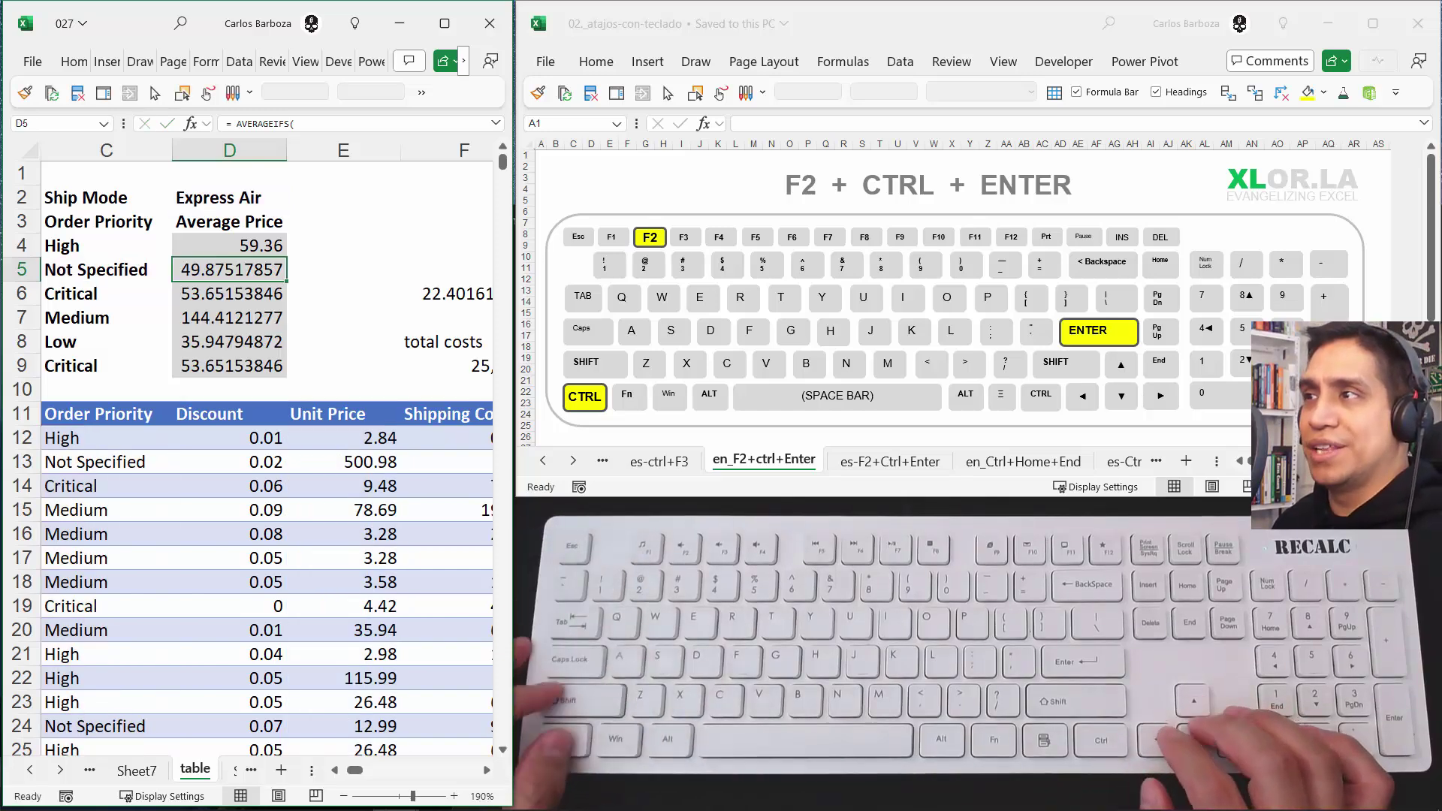
key(shift+Down)
key(shift+Down)
key(shift+Down)
key(shift+Down)
key(shift+Down)
key(shift+Up)
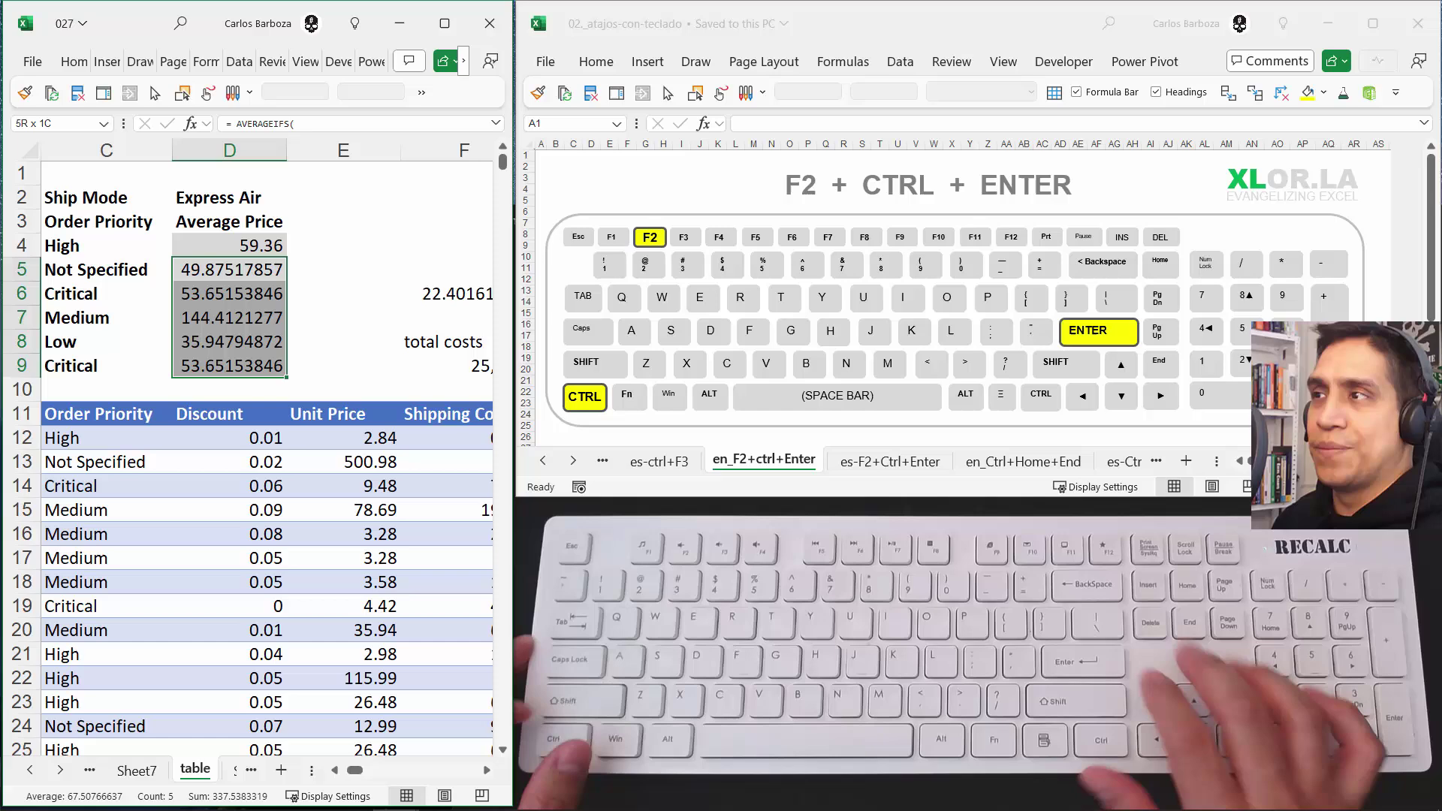
Clear D5:D9 and open D4's formula for editing
key(Delete)
key(Up)
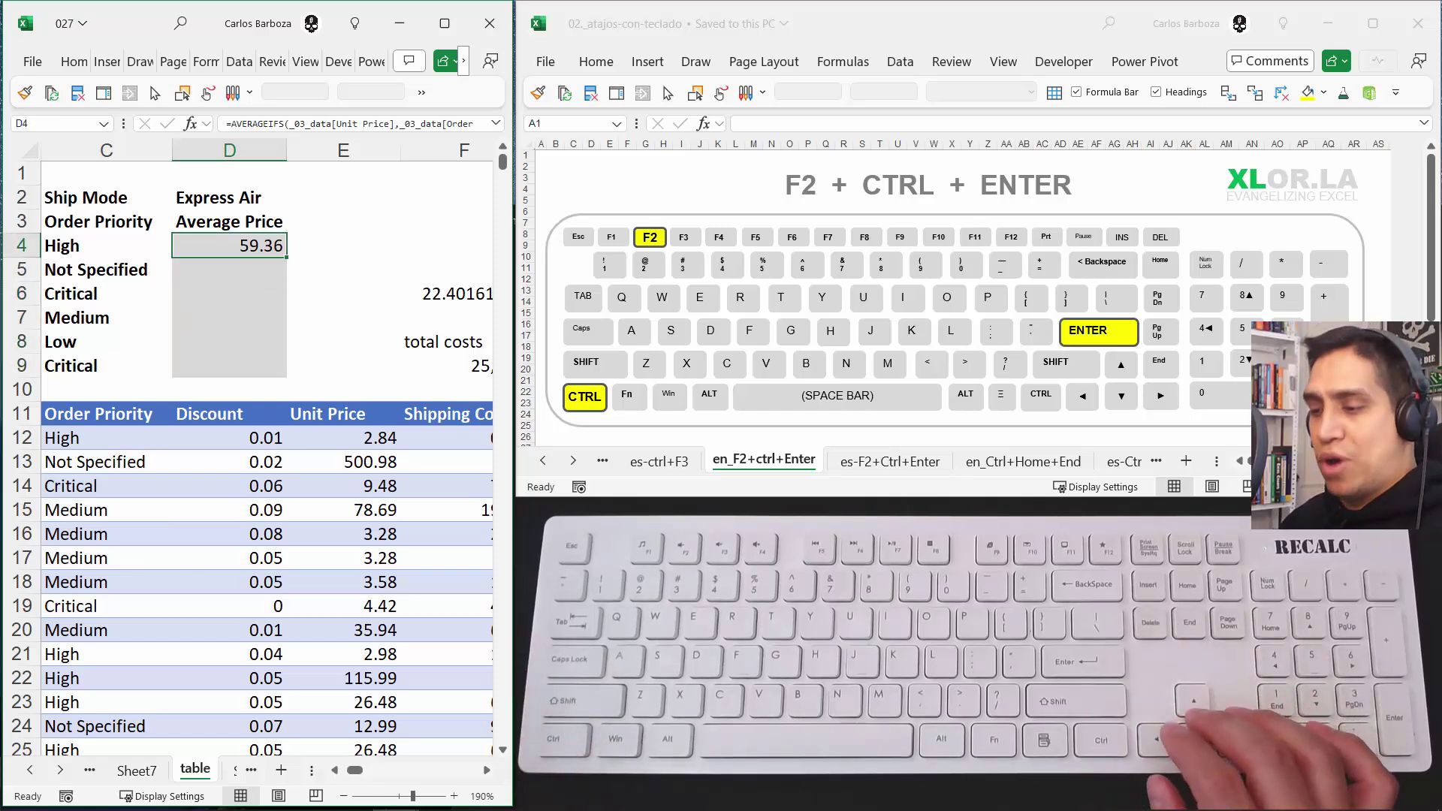
key(F2)
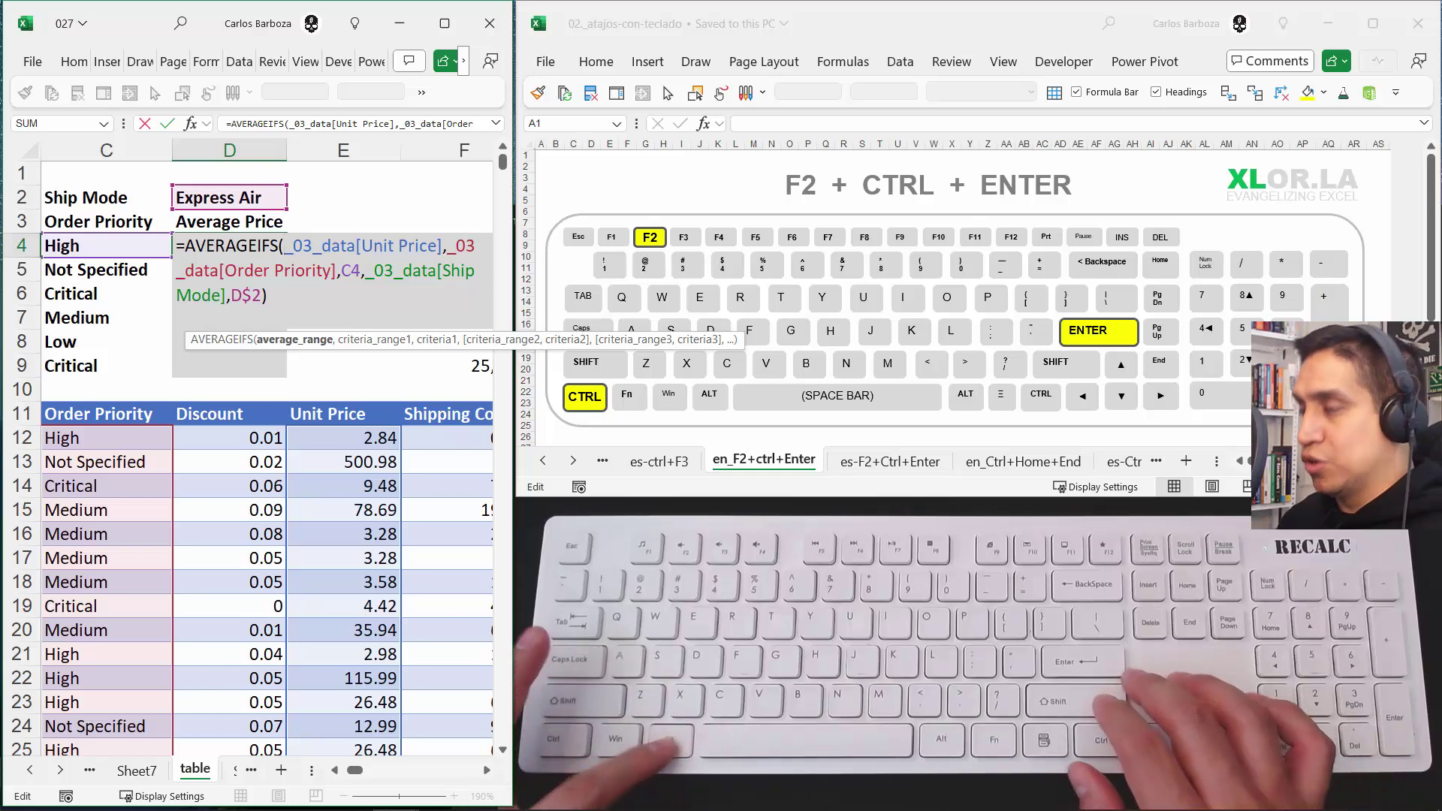
Break D4's AVERAGEIFS onto separate lines per range/criteria pair, tidying spaces after commas
key(alt)
key(alt+Return)
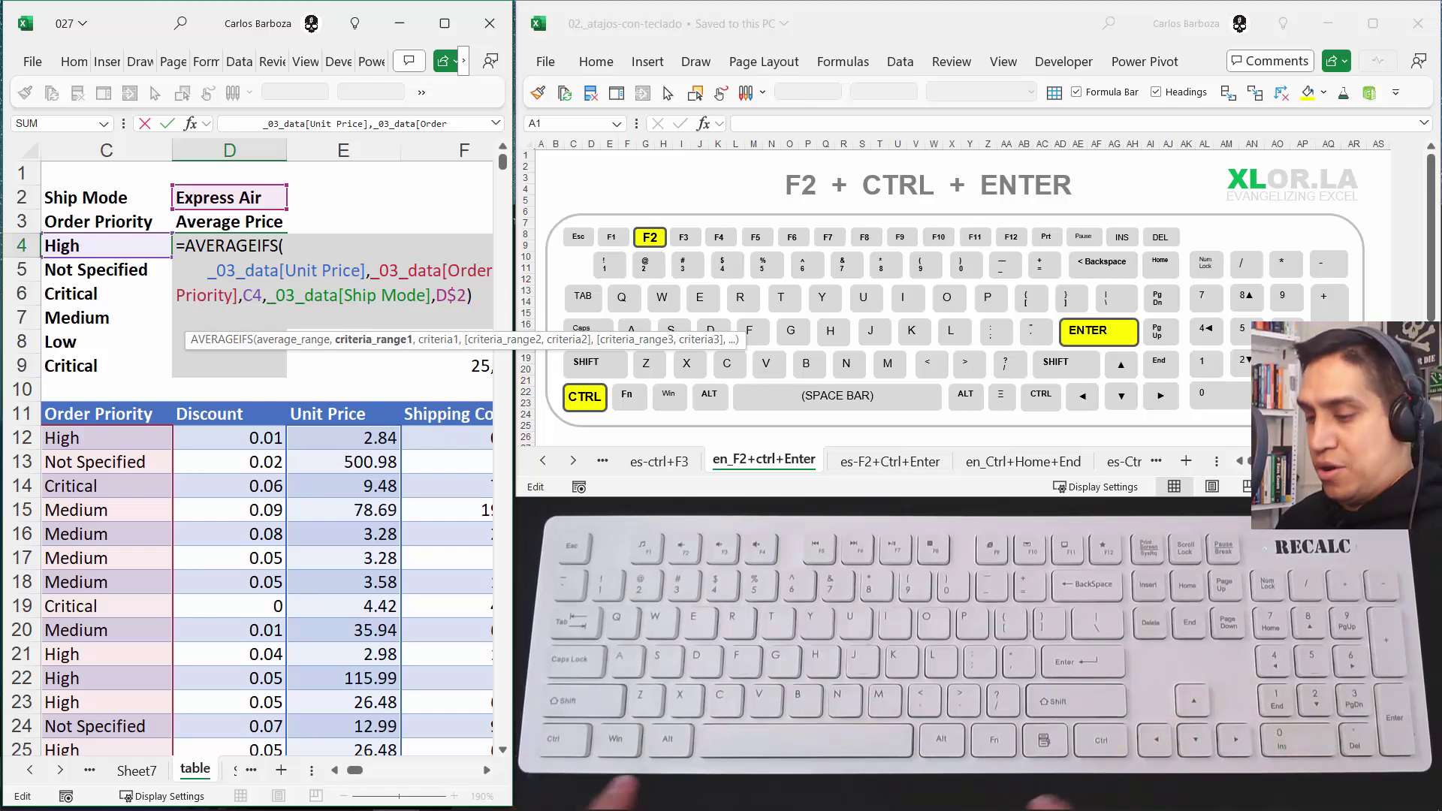
key(alt+Return)
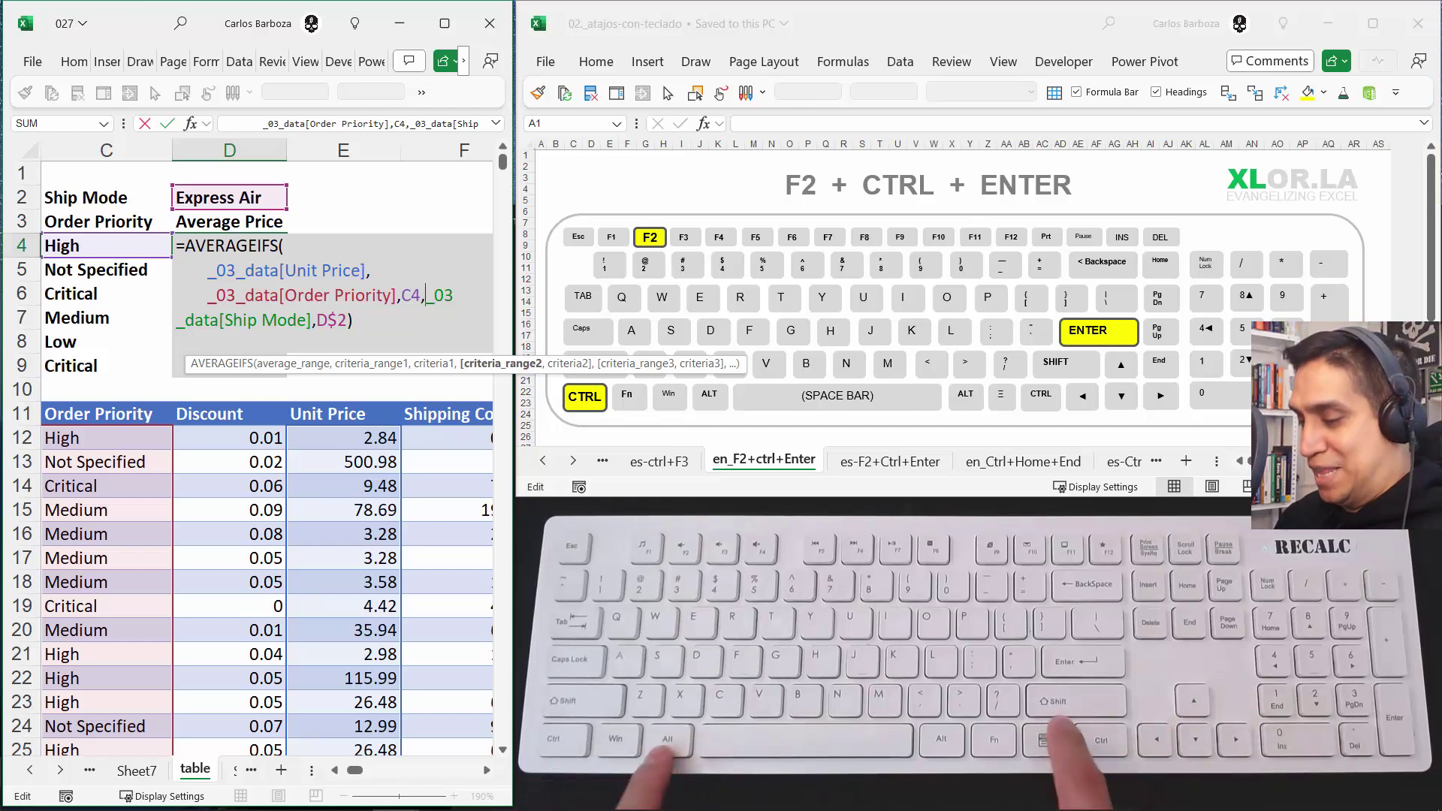
key(alt+Return)
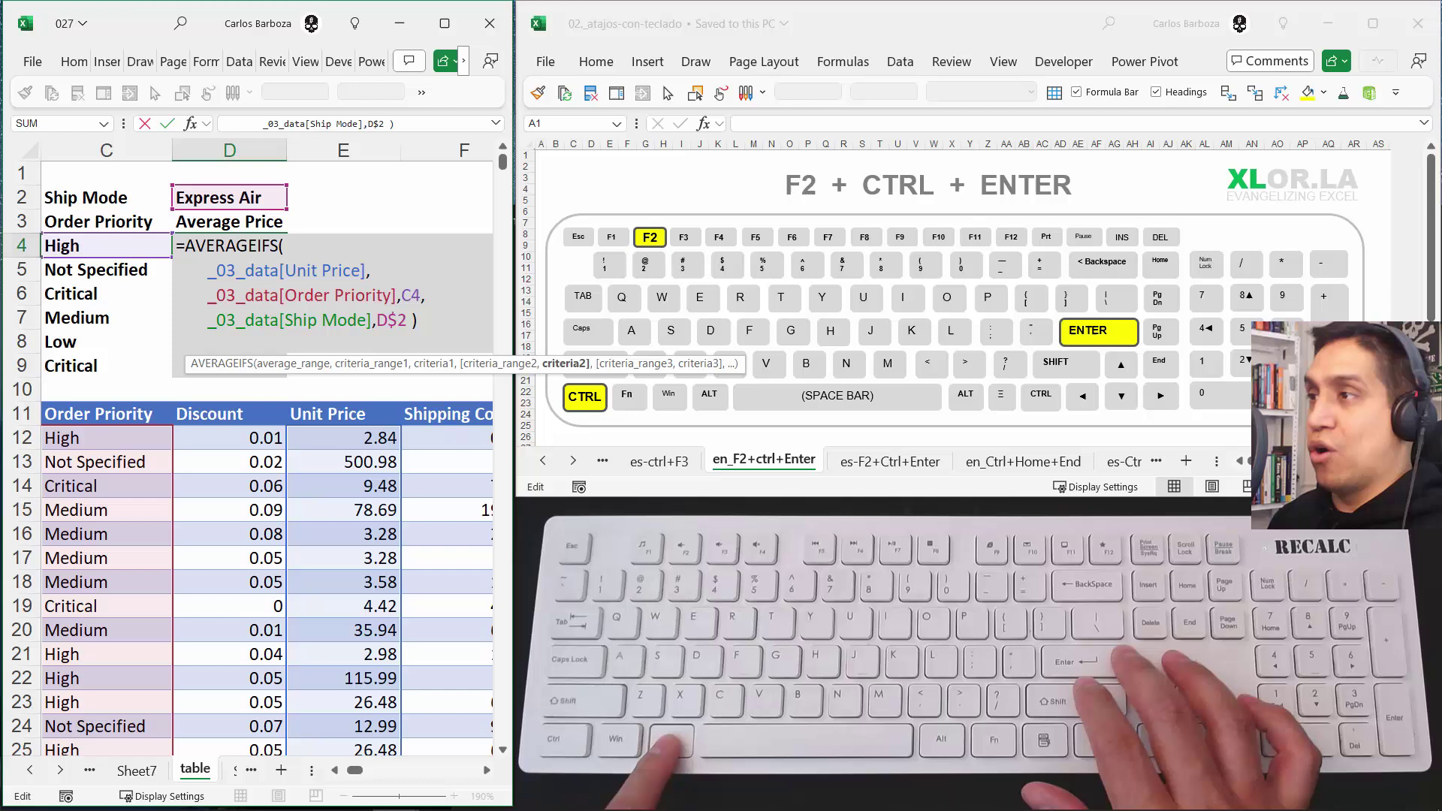
key(alt+Return)
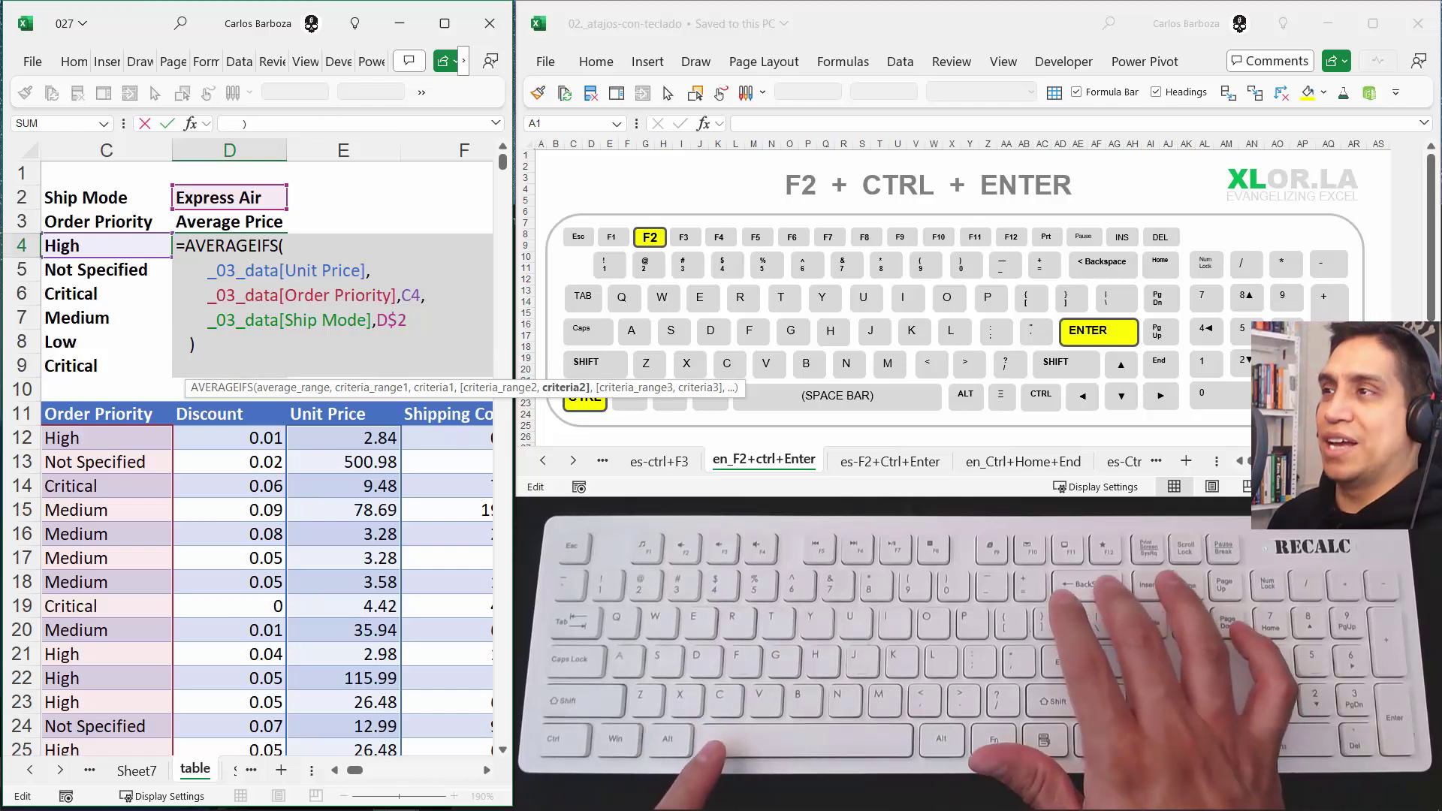
key(BackSpace)
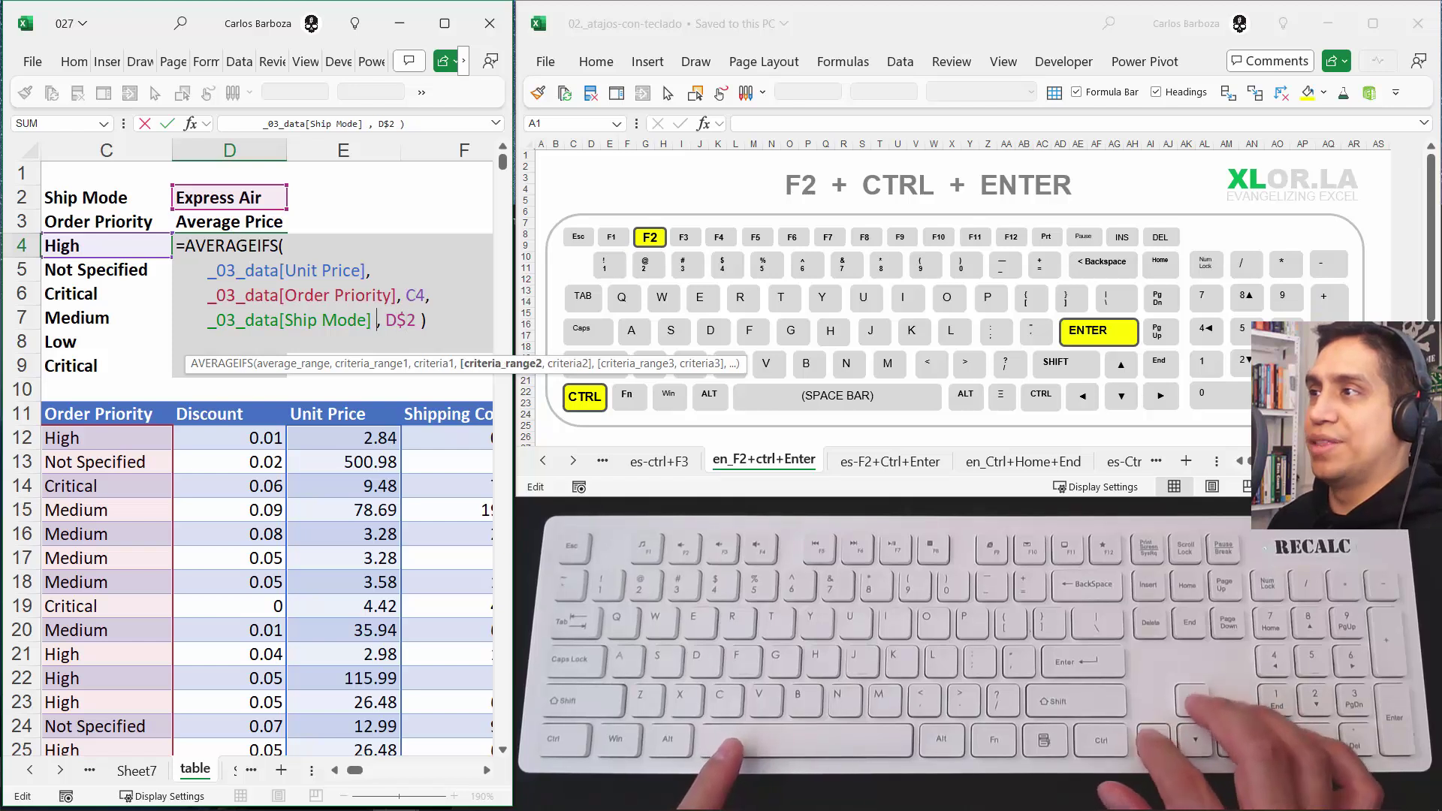
key(BackSpace)
key(Right)
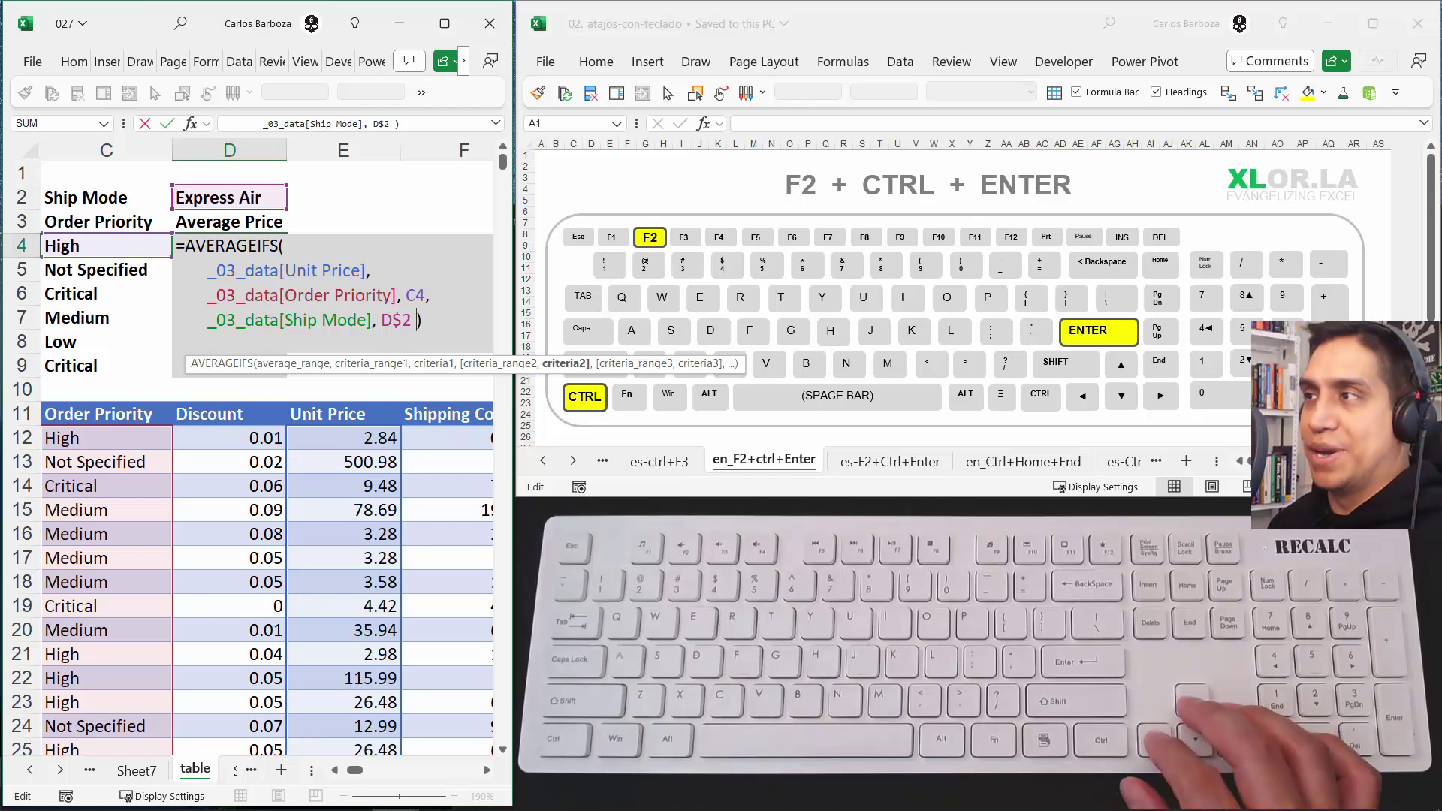
key(Right)
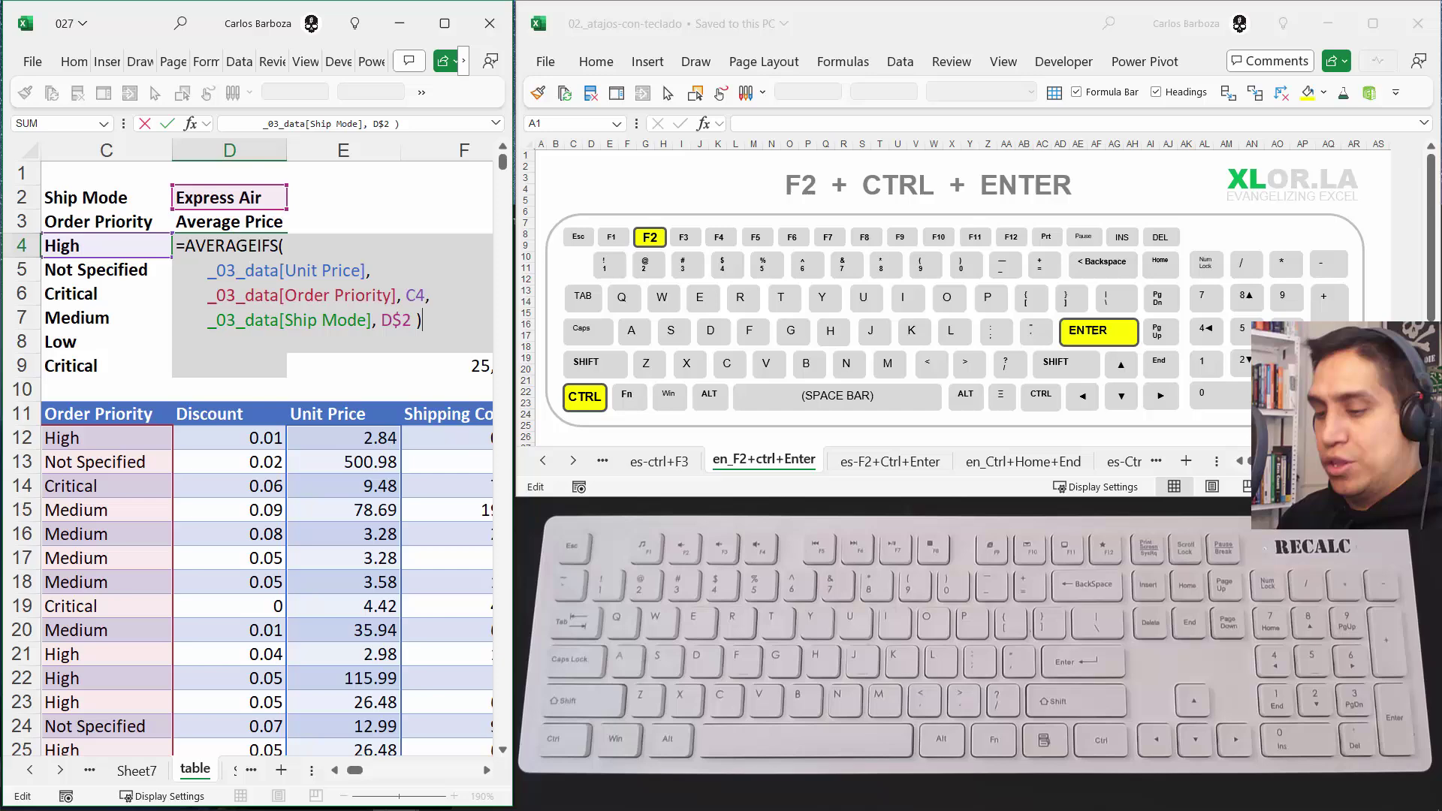
key(ctrl+Return)
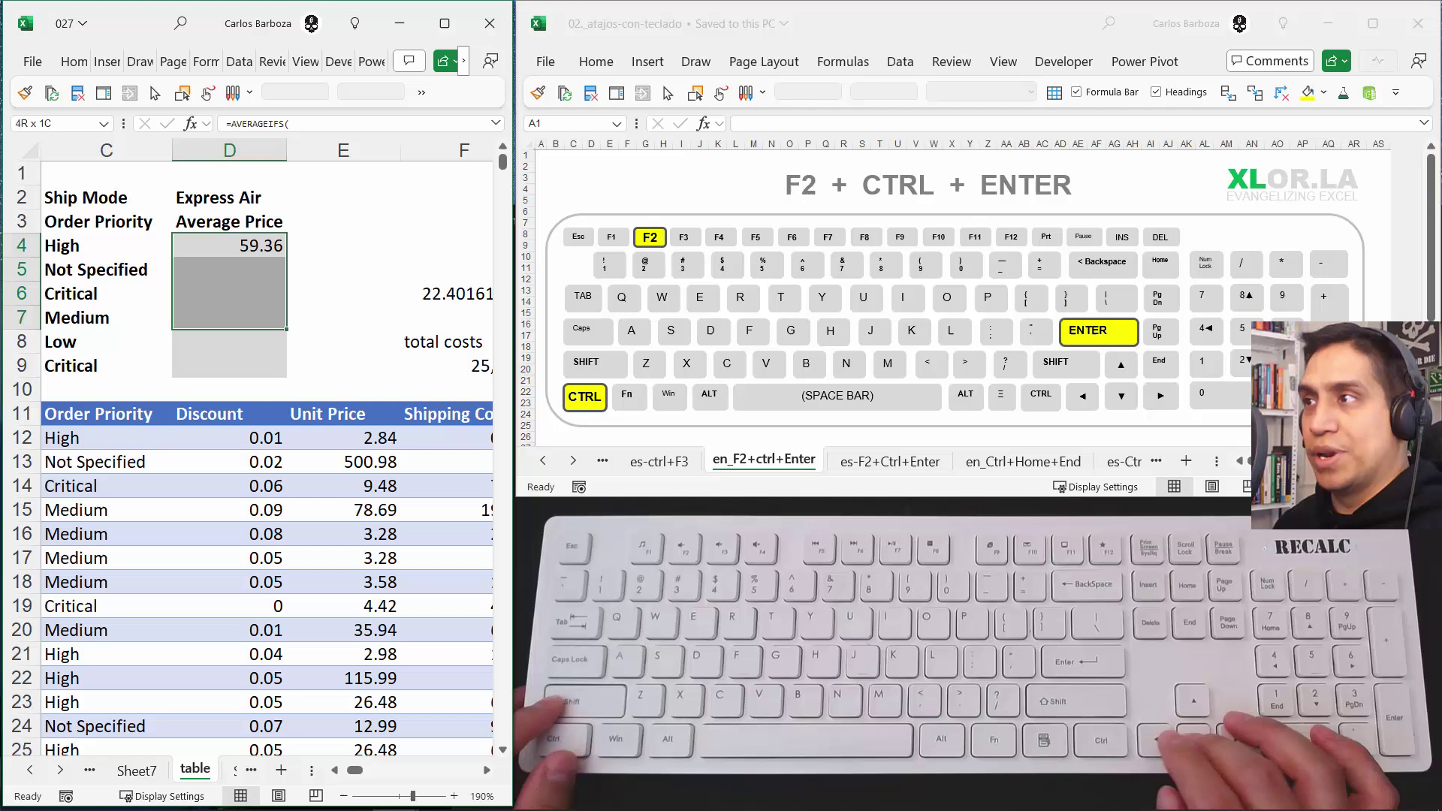
key(shift+Down)
key(shift+Down)
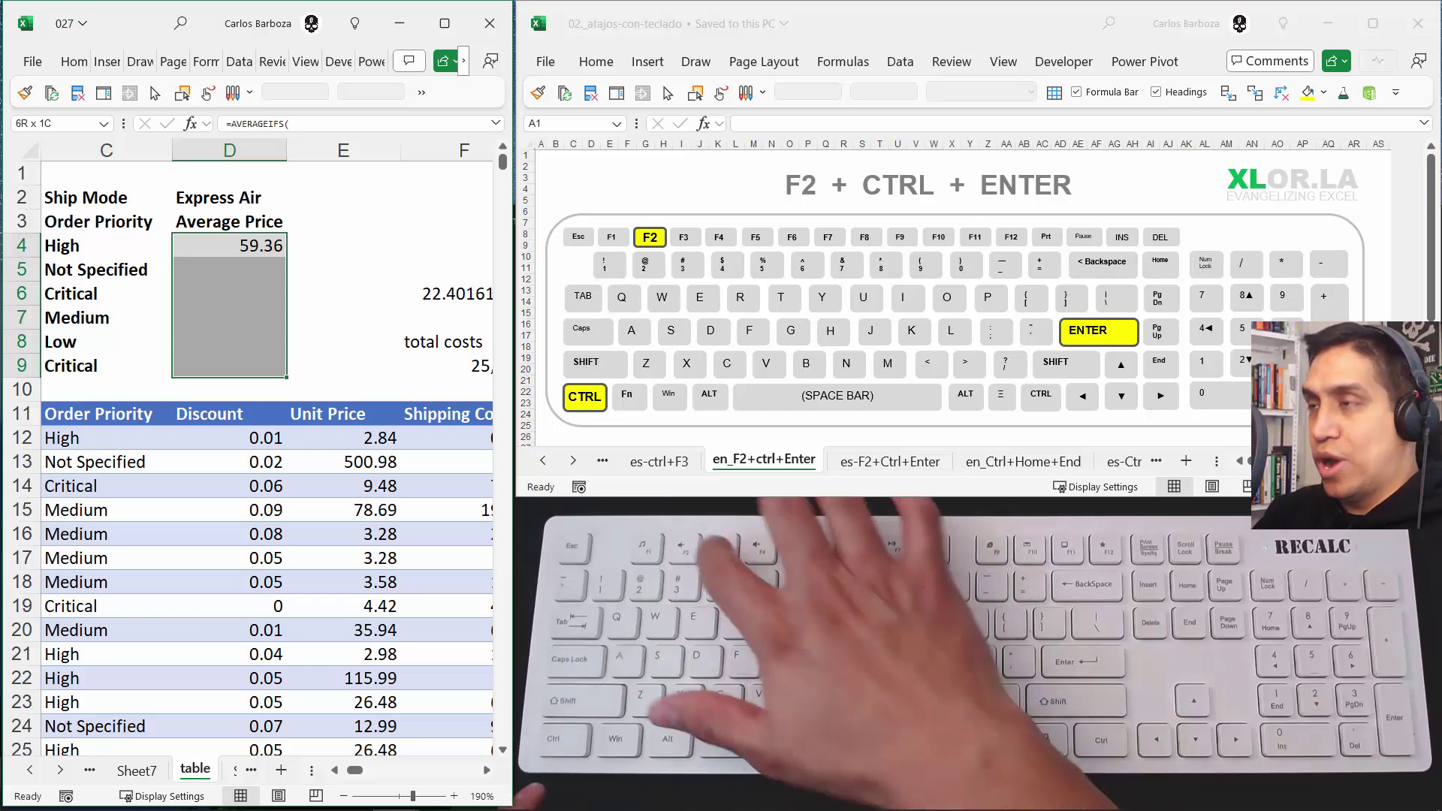
key(F2)
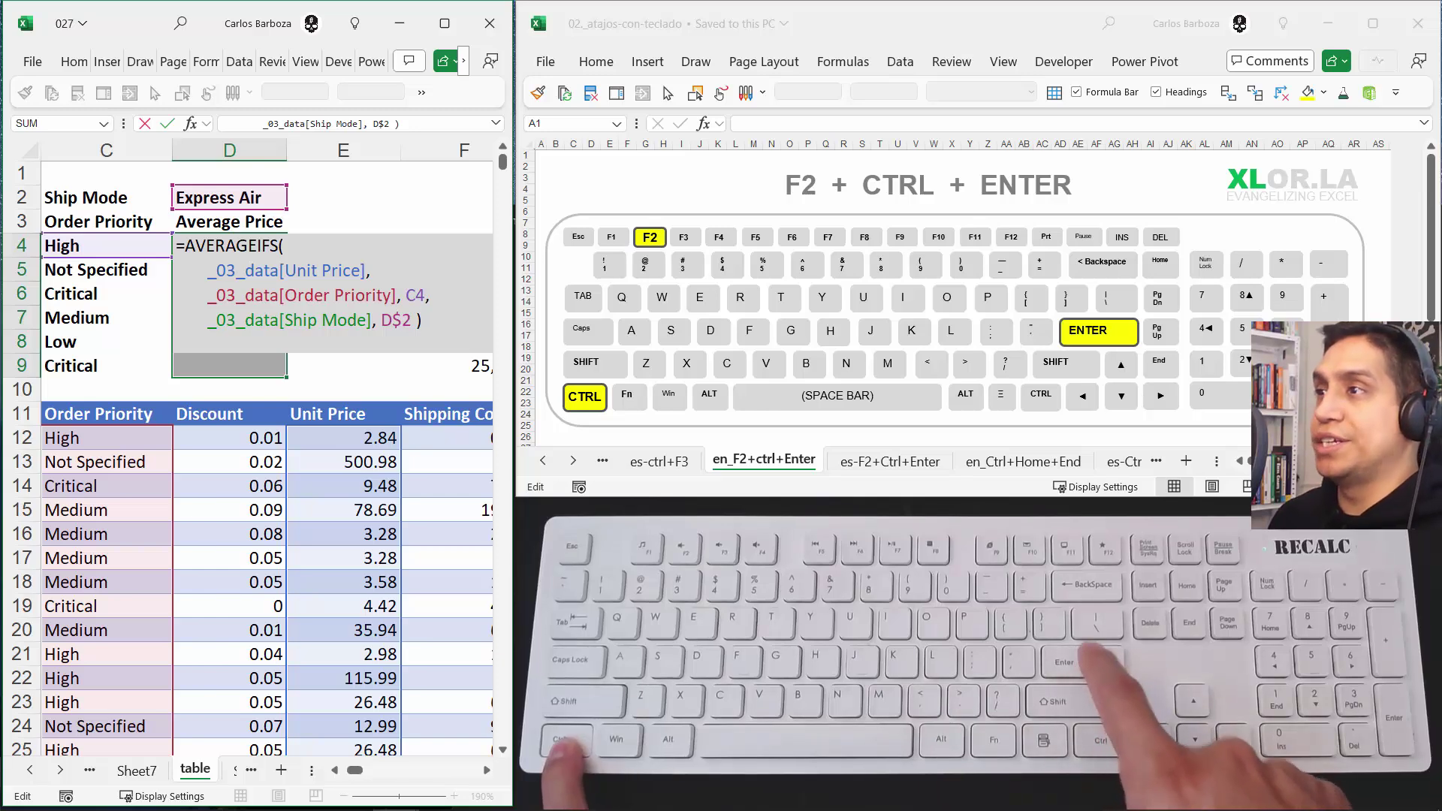
key(ctrl+Return)
key(Down)
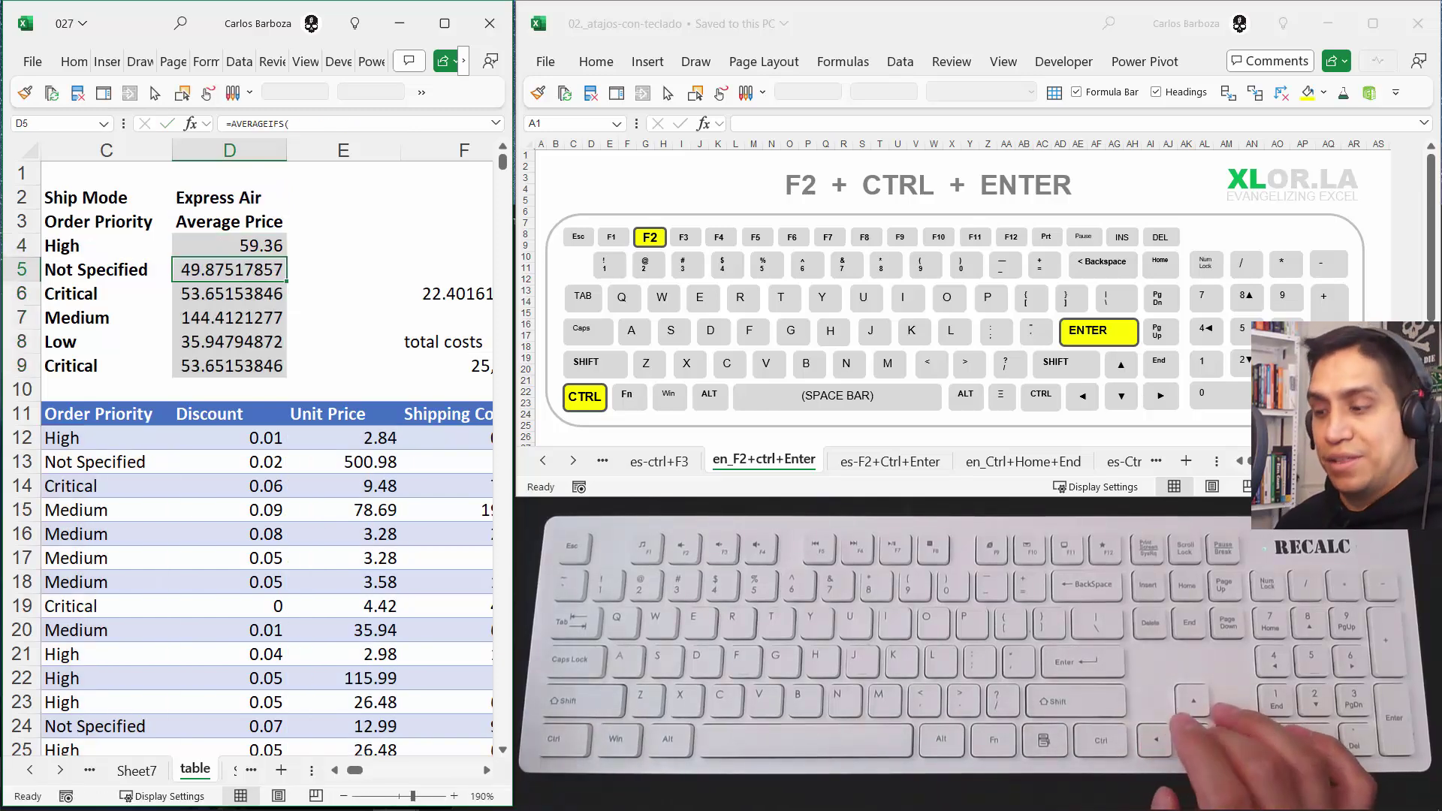
key(Down)
key(Down)
key(F2)
key(Escape)
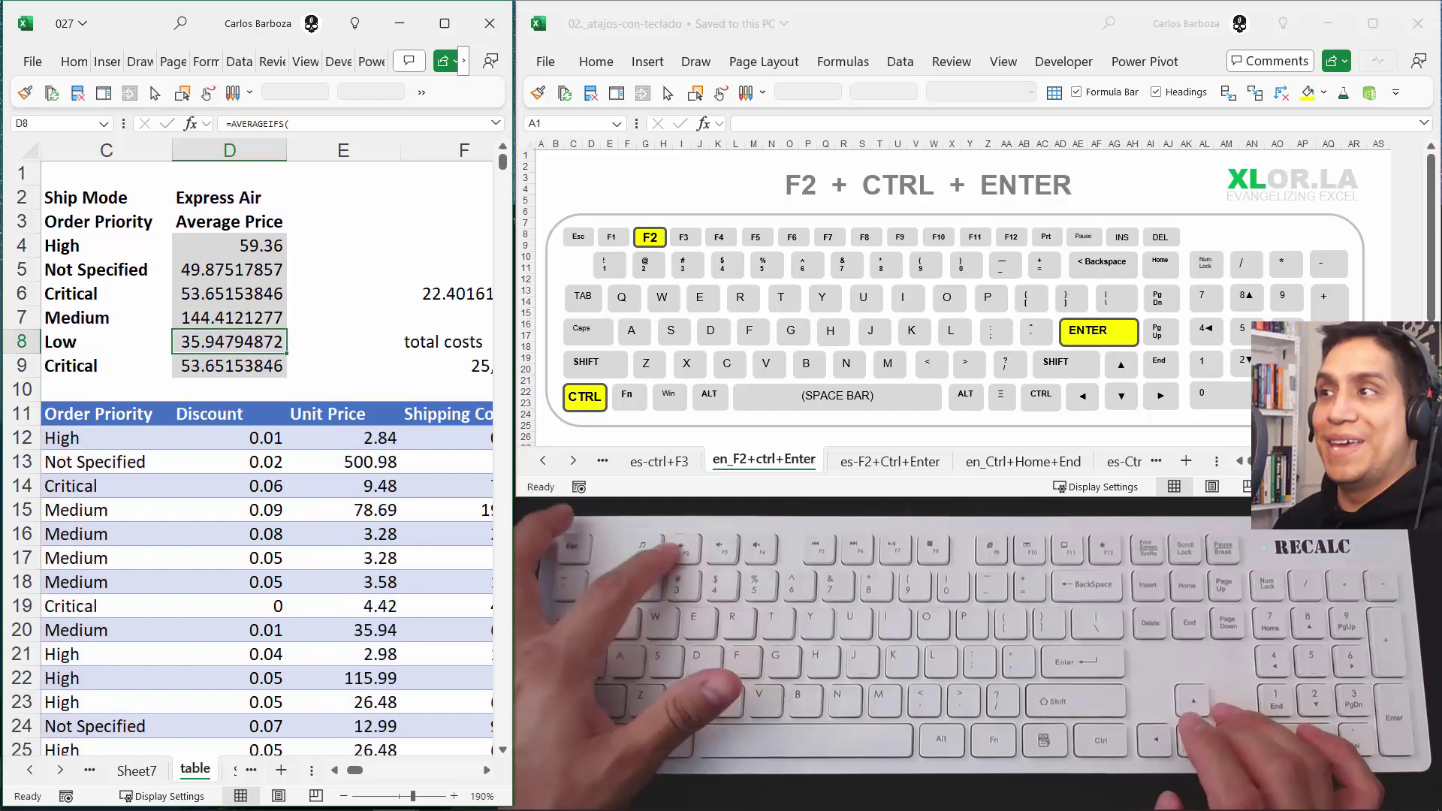
key(Down)
key(F2)
key(Escape)
key(Up)
key(Up)
key(Up)
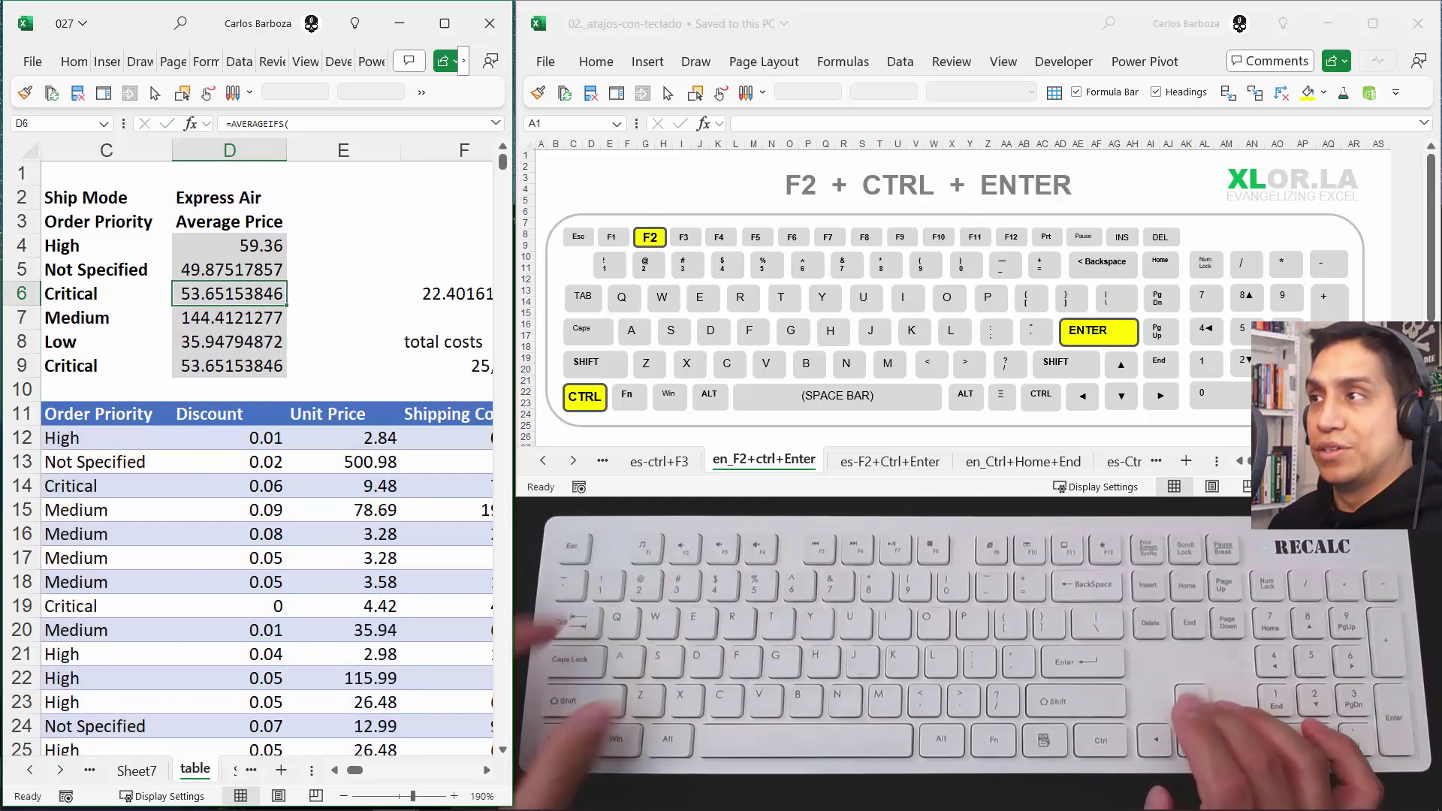
Fill D4's formula down into D5:D9, then undo it because it copied D4's format
key(ctrl+shift+Down)
key(ctrl+shift+Up)
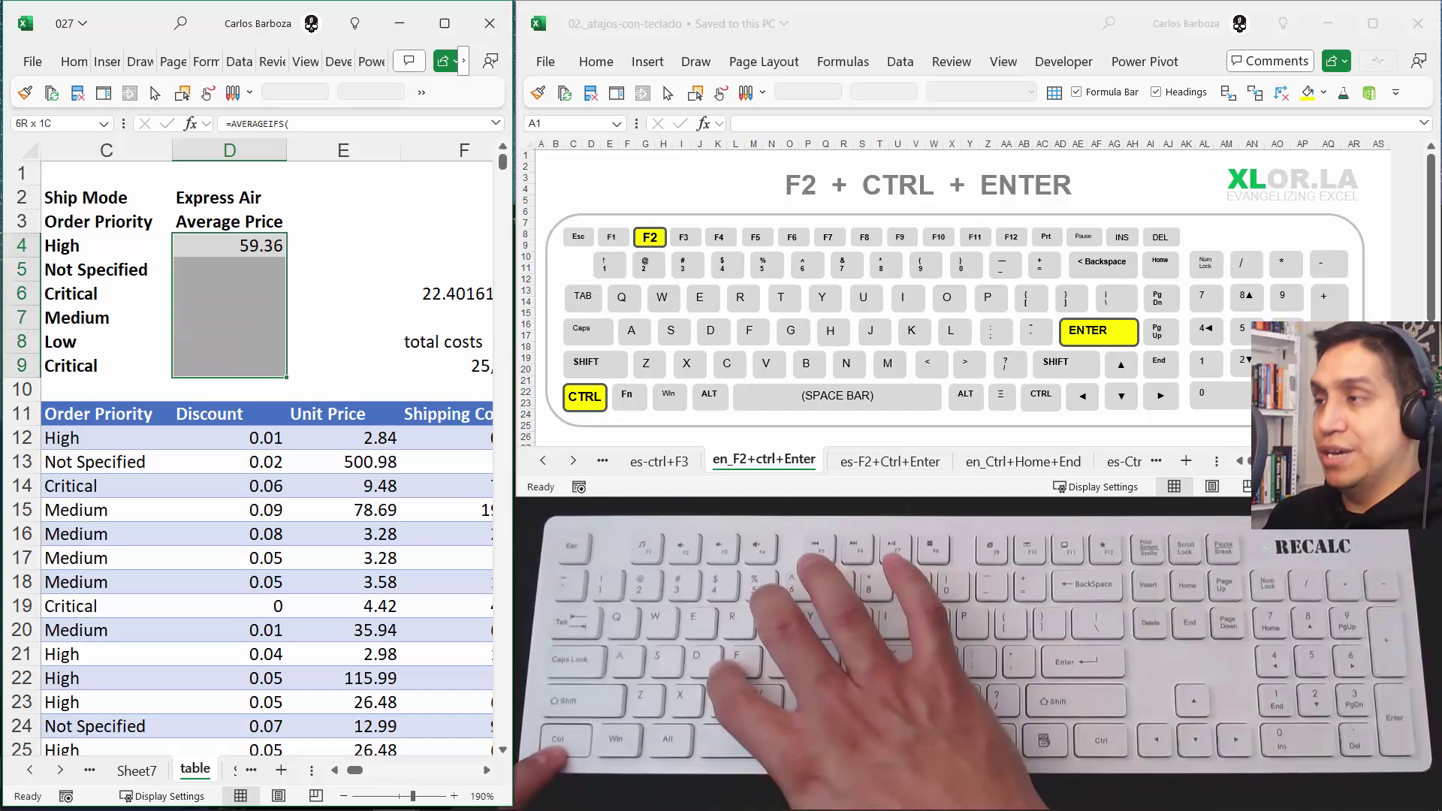
key(F2)
key(ctrl+Return)
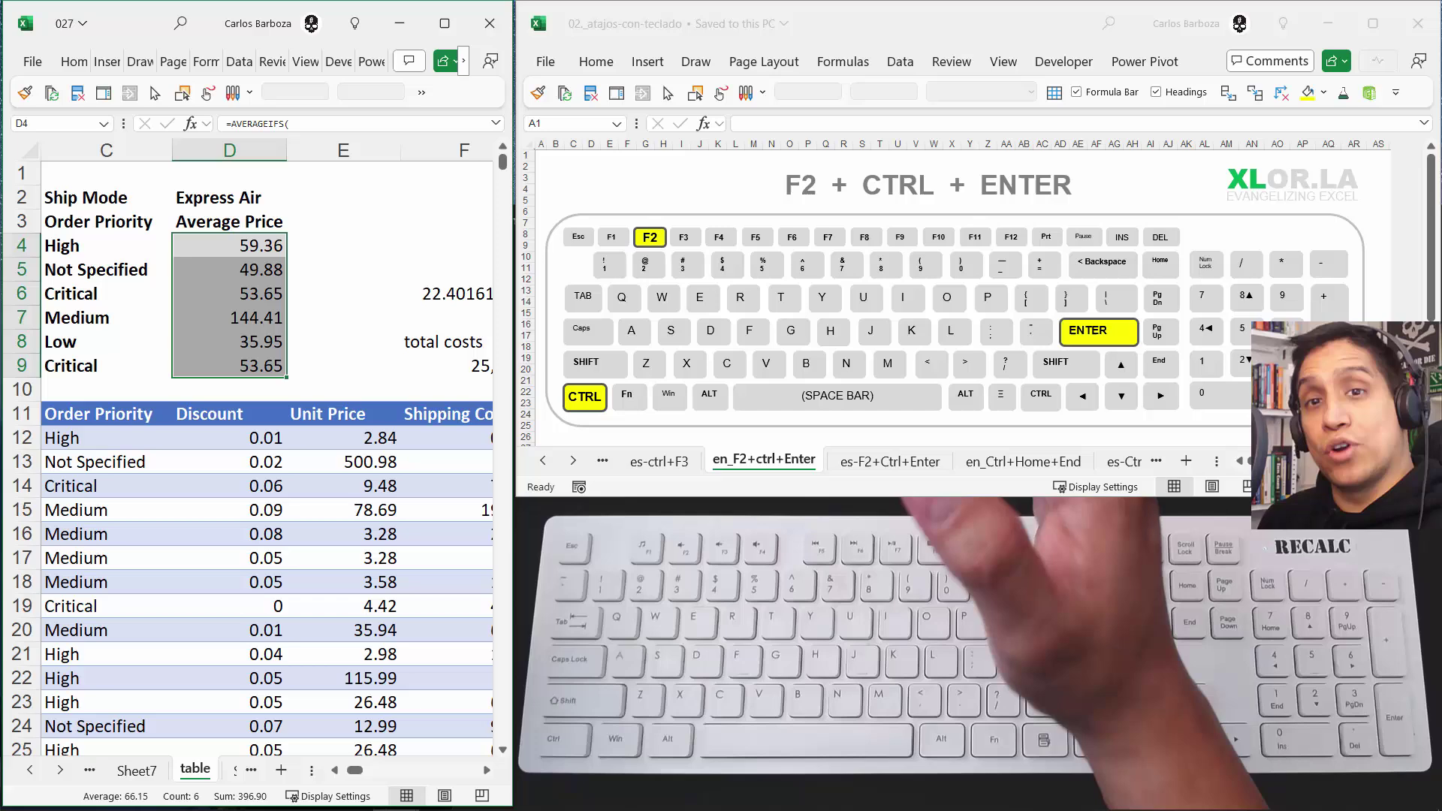
key(ctrl+z)
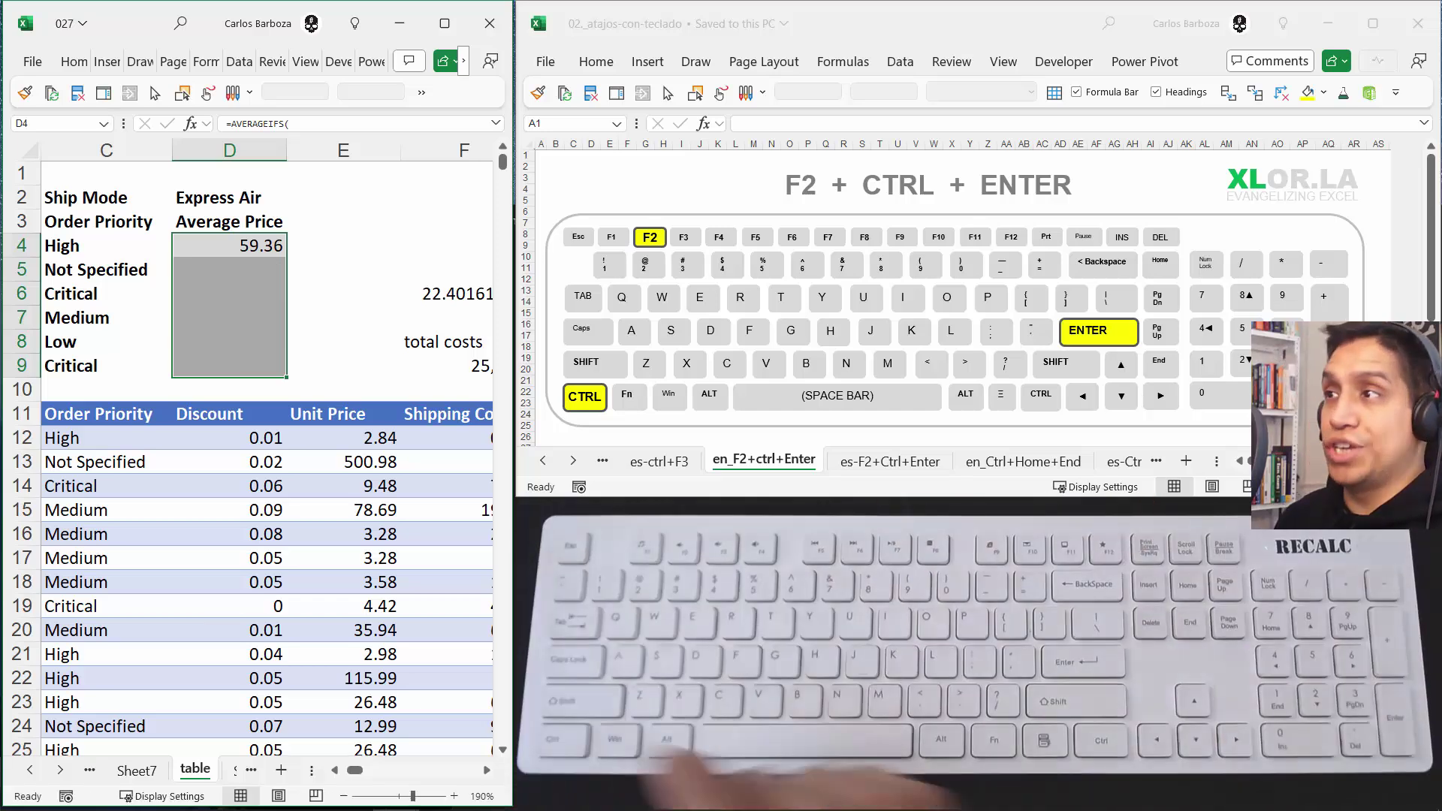
key(Down)
key(Up)
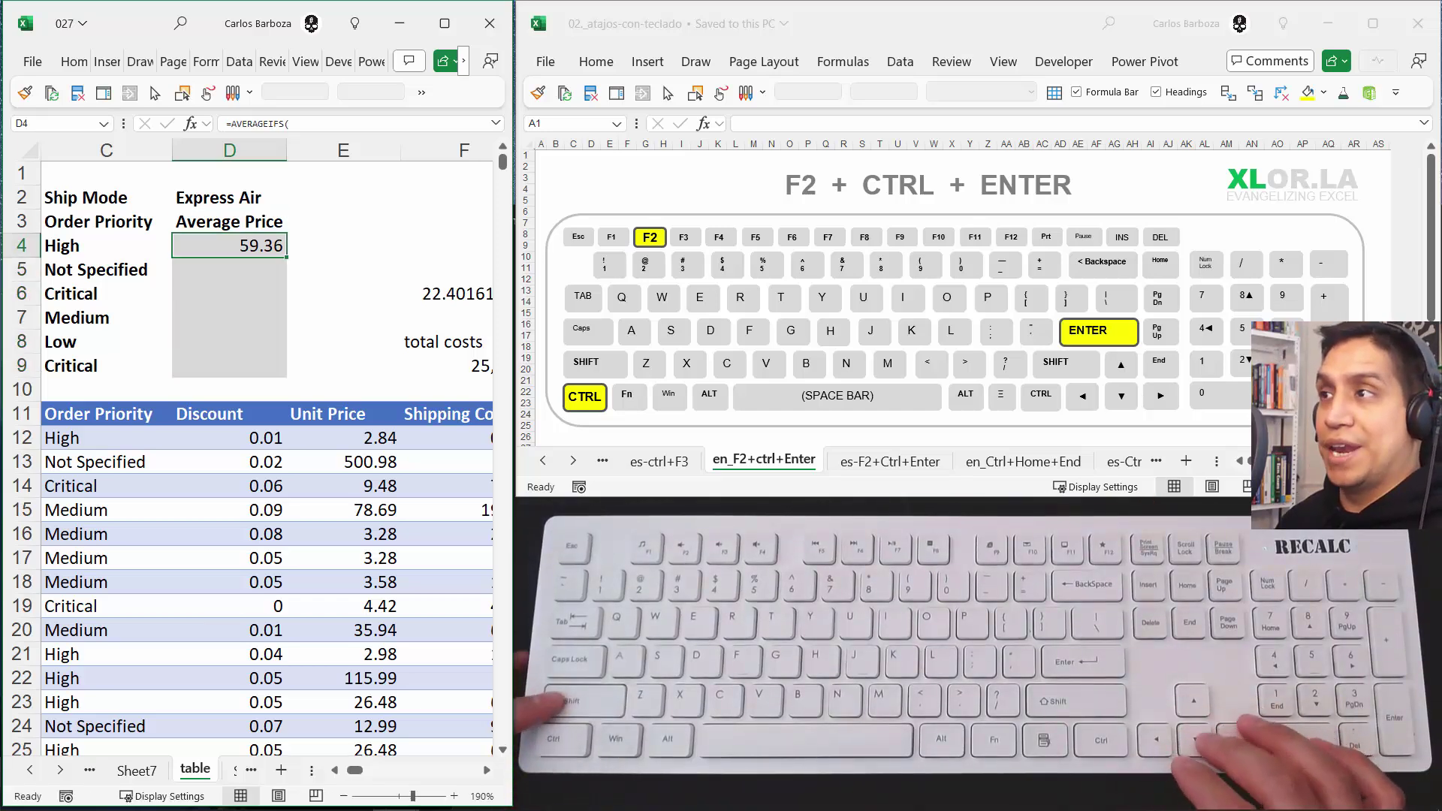
Re-enter D4's formula across D4:D9 with F2 and Ctrl+Enter, keeping existing formats
key(shift+Down)
key(shift+Down)
key(shift+Down)
key(shift+Down)
key(shift+Down)
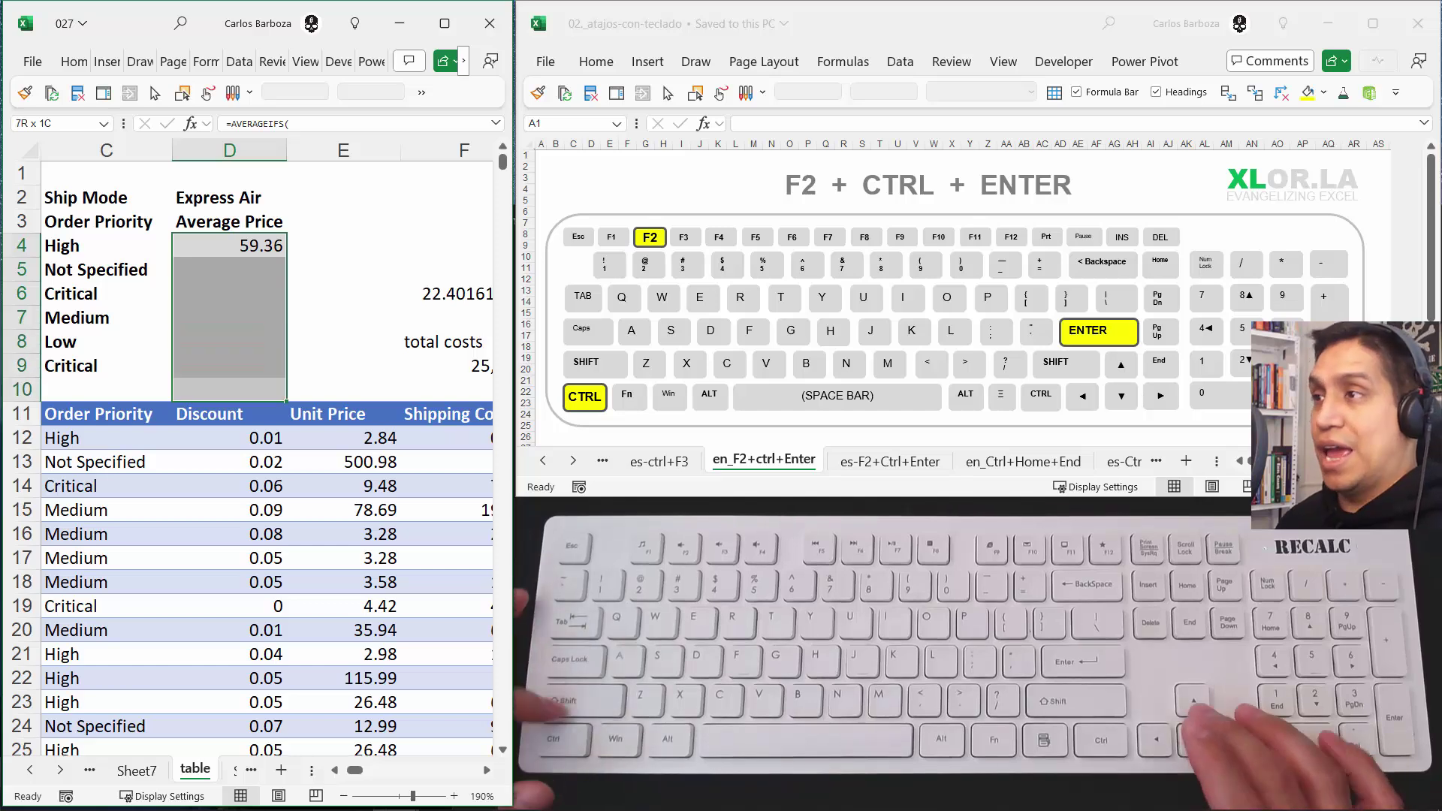
key(F2)
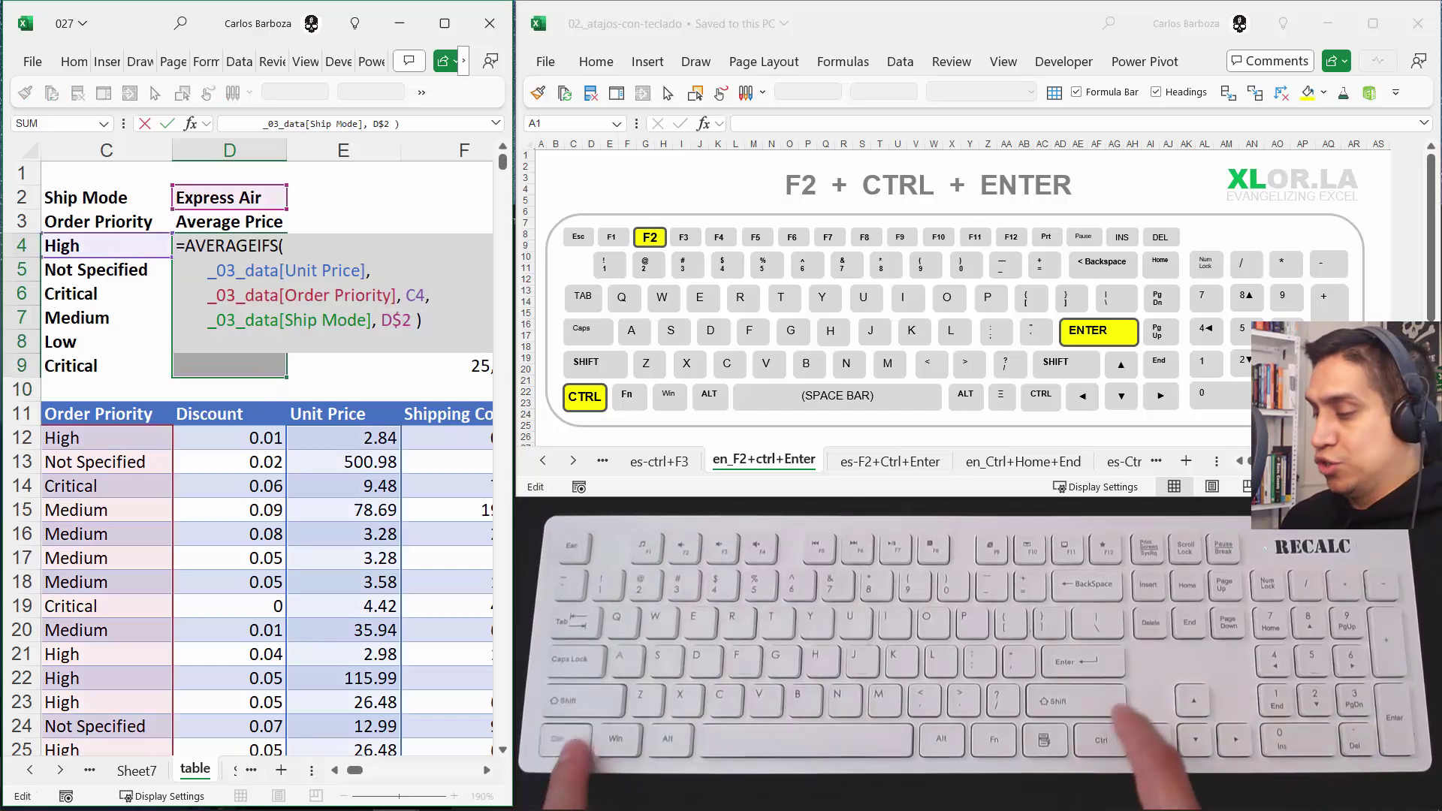
key(ctrl+Return)
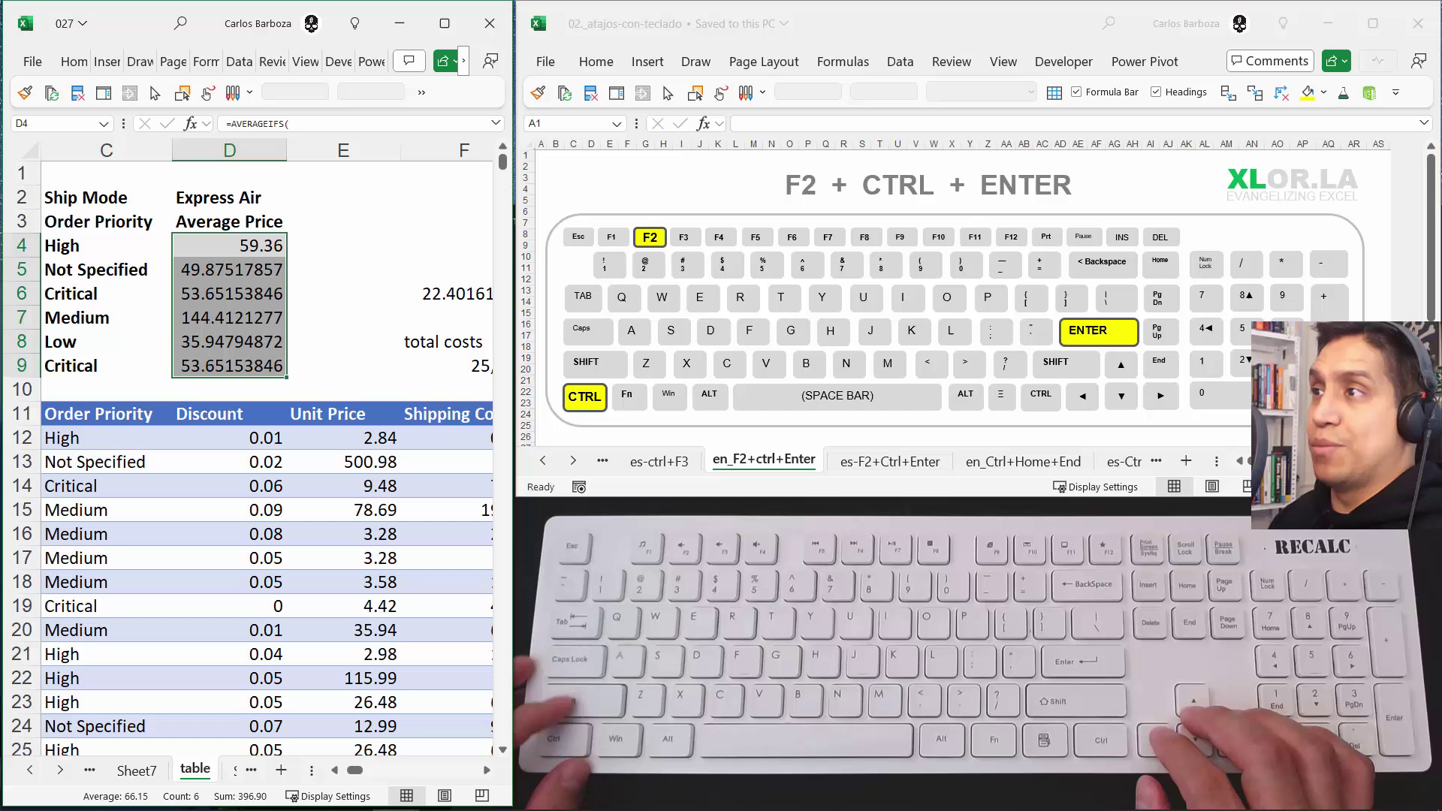
Move to I9 and check its COUNTA/UNIQUE formula and result
key(Right)
key(Right)
key(Down)
key(Down)
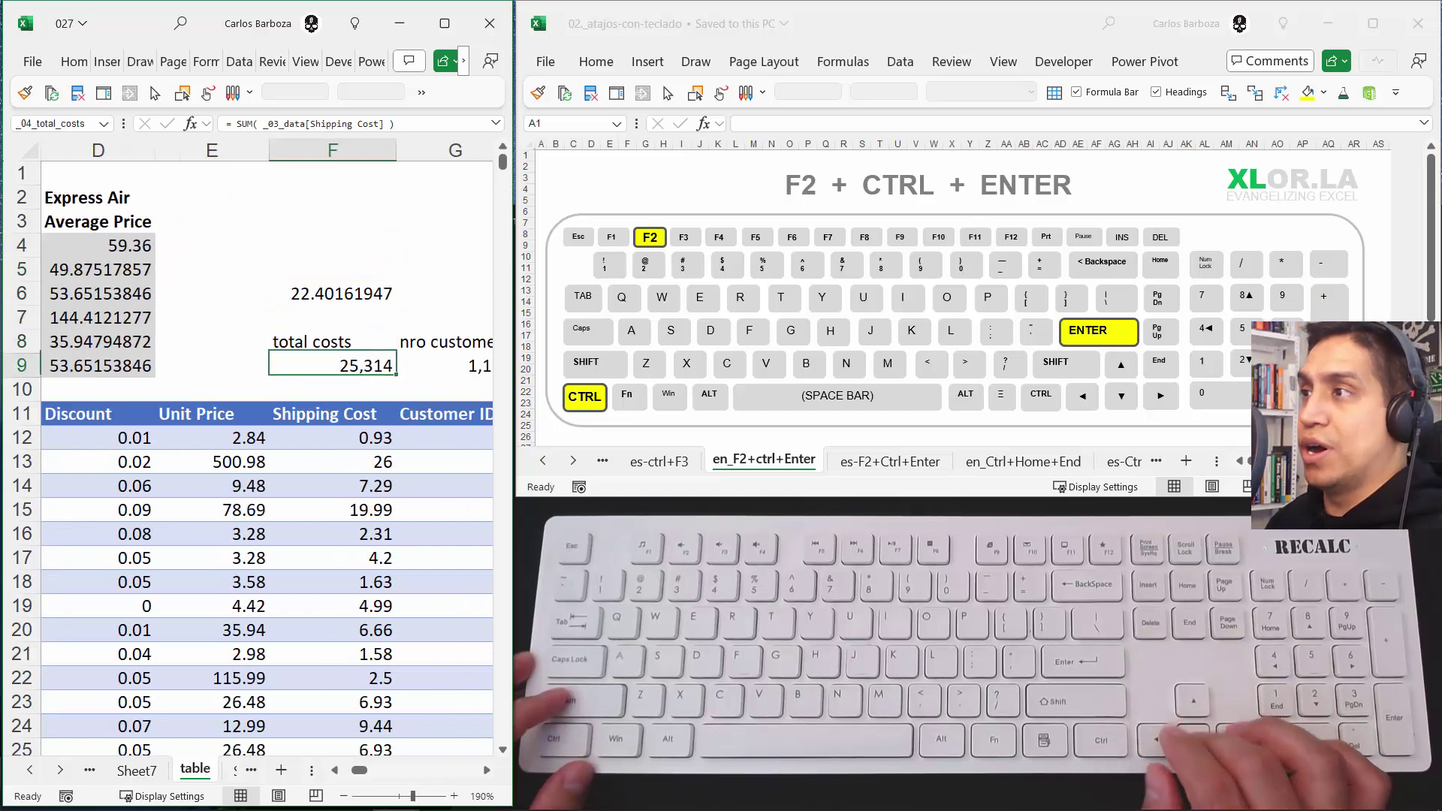
key(Right)
key(Right)
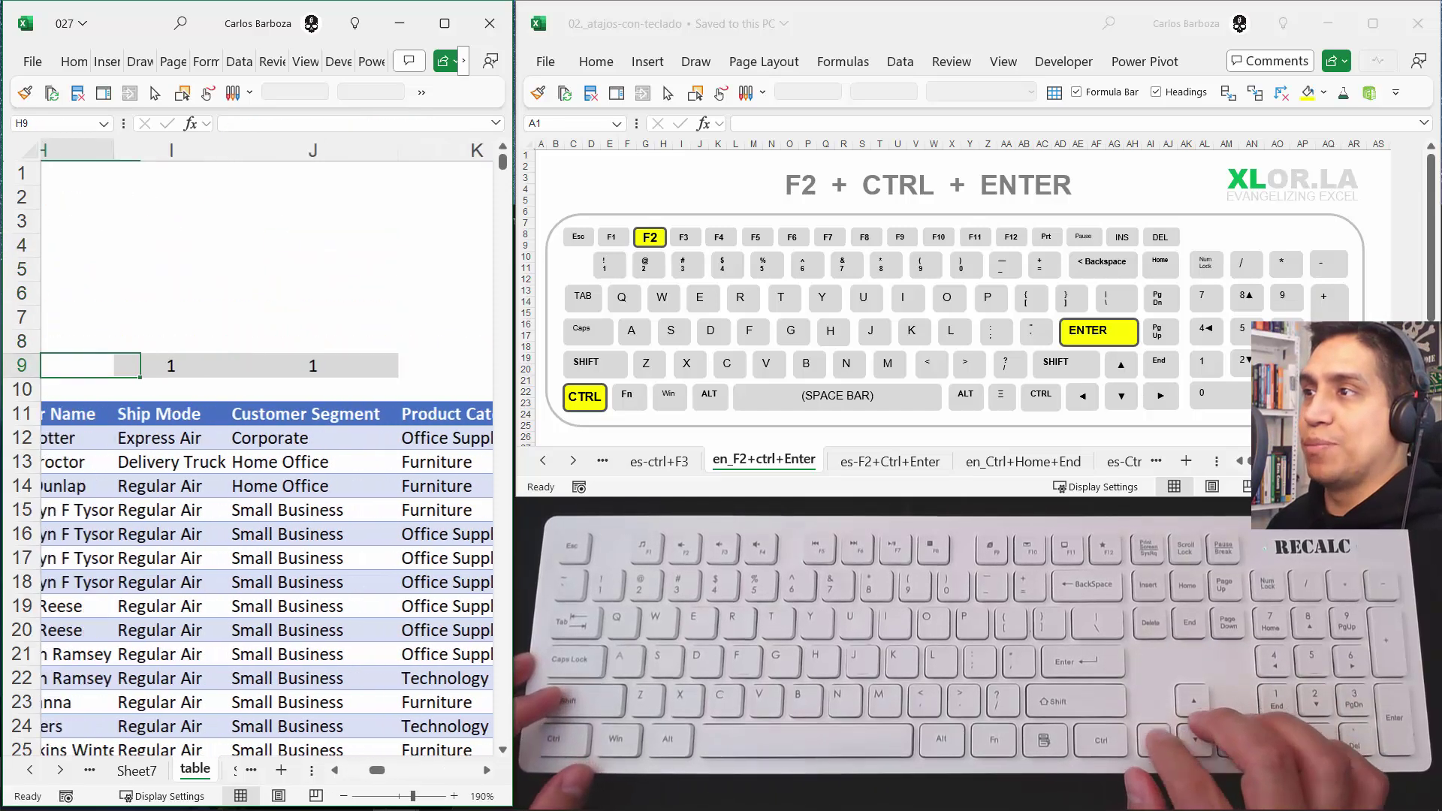
key(Right)
key(F2)
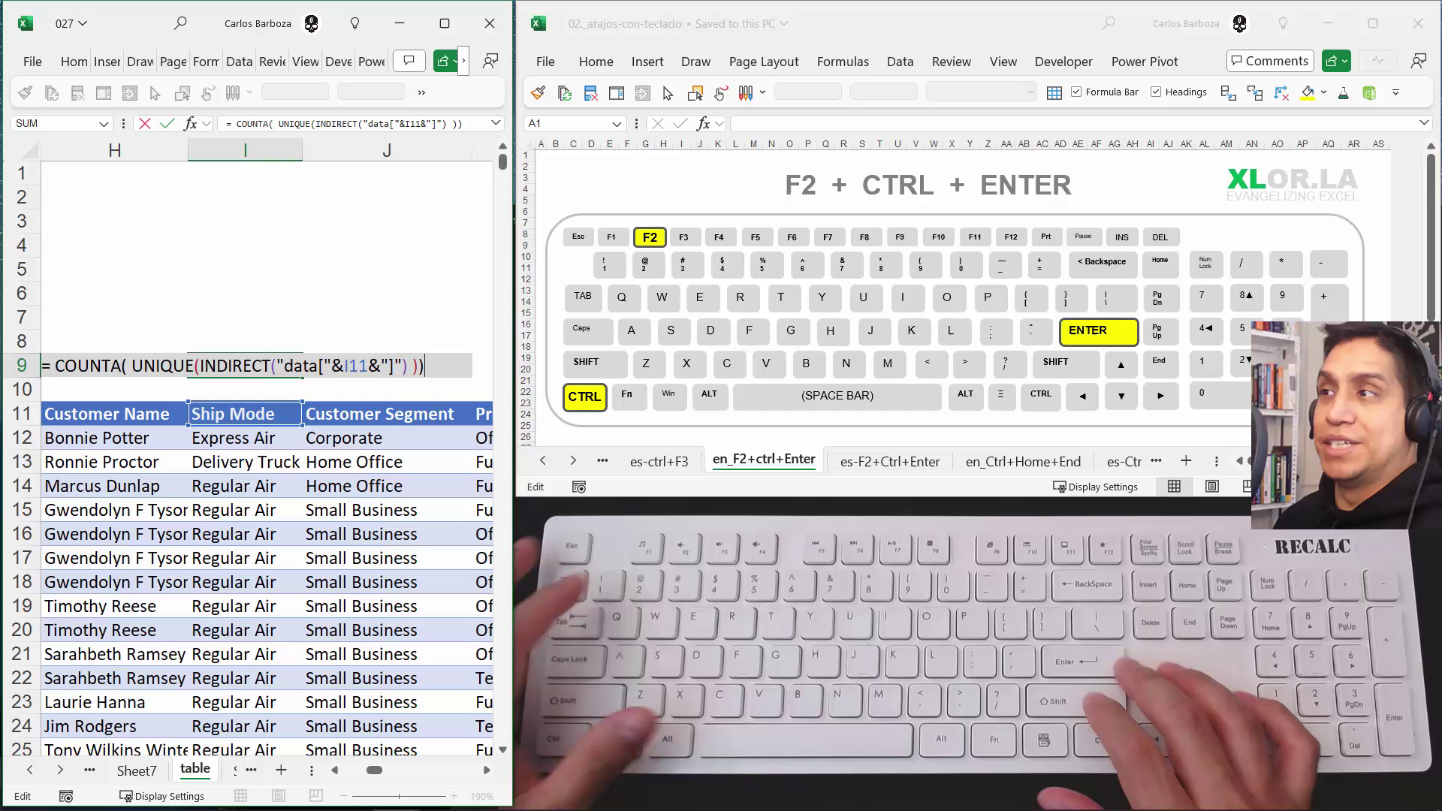
key(Return)
key(Up)
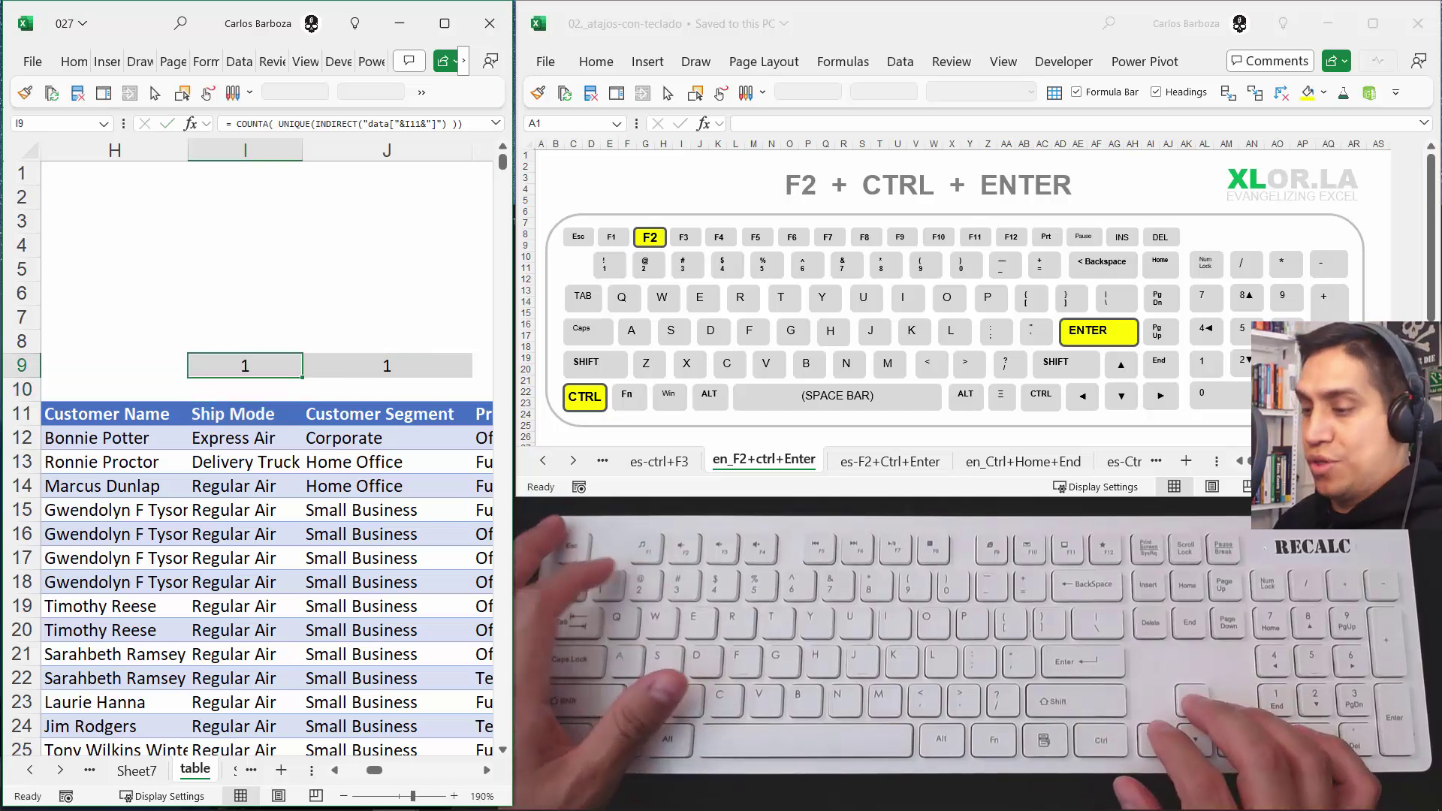
Insert '_03_' before data[ in I9's INDIRECT reference so it returns 3
key(F2)
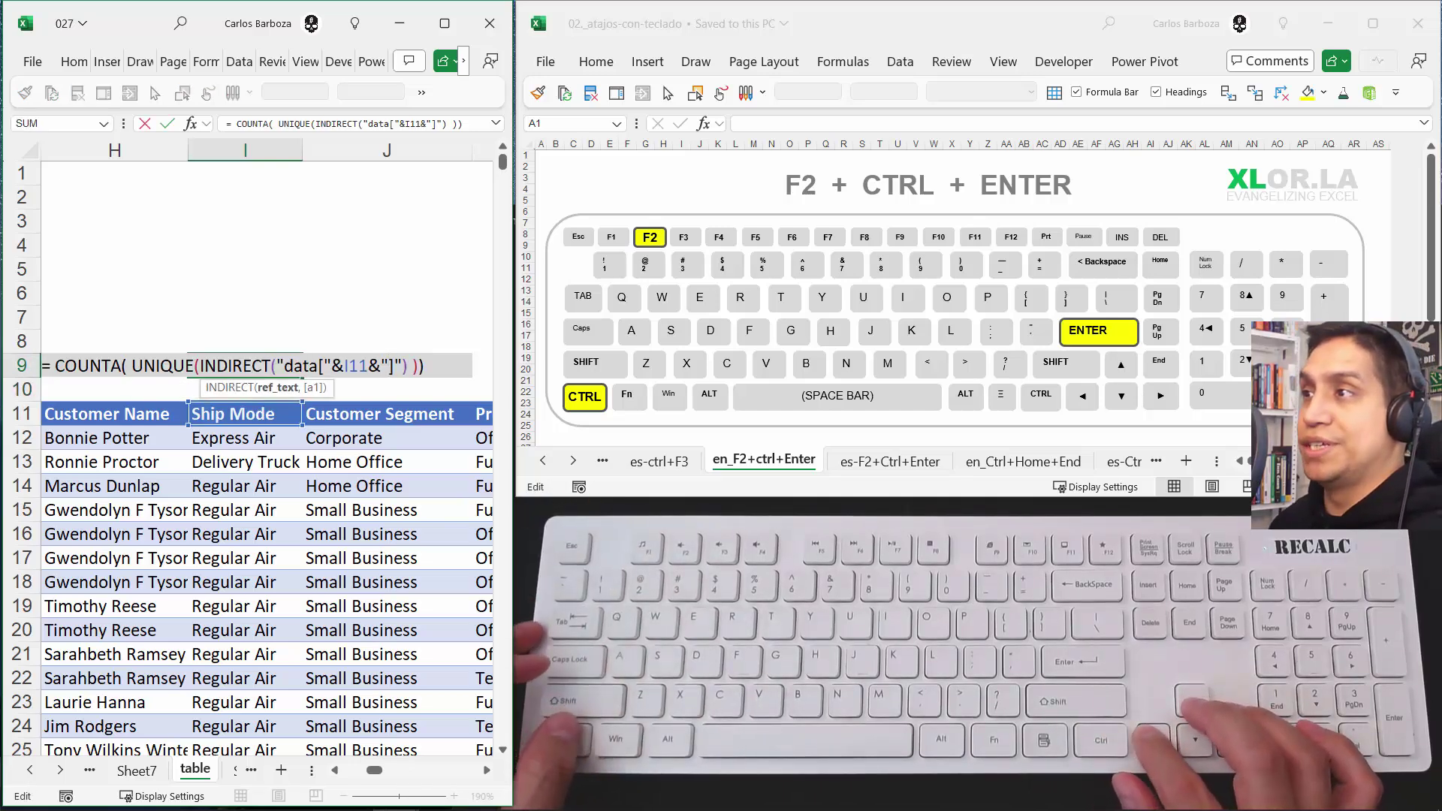
text(_)
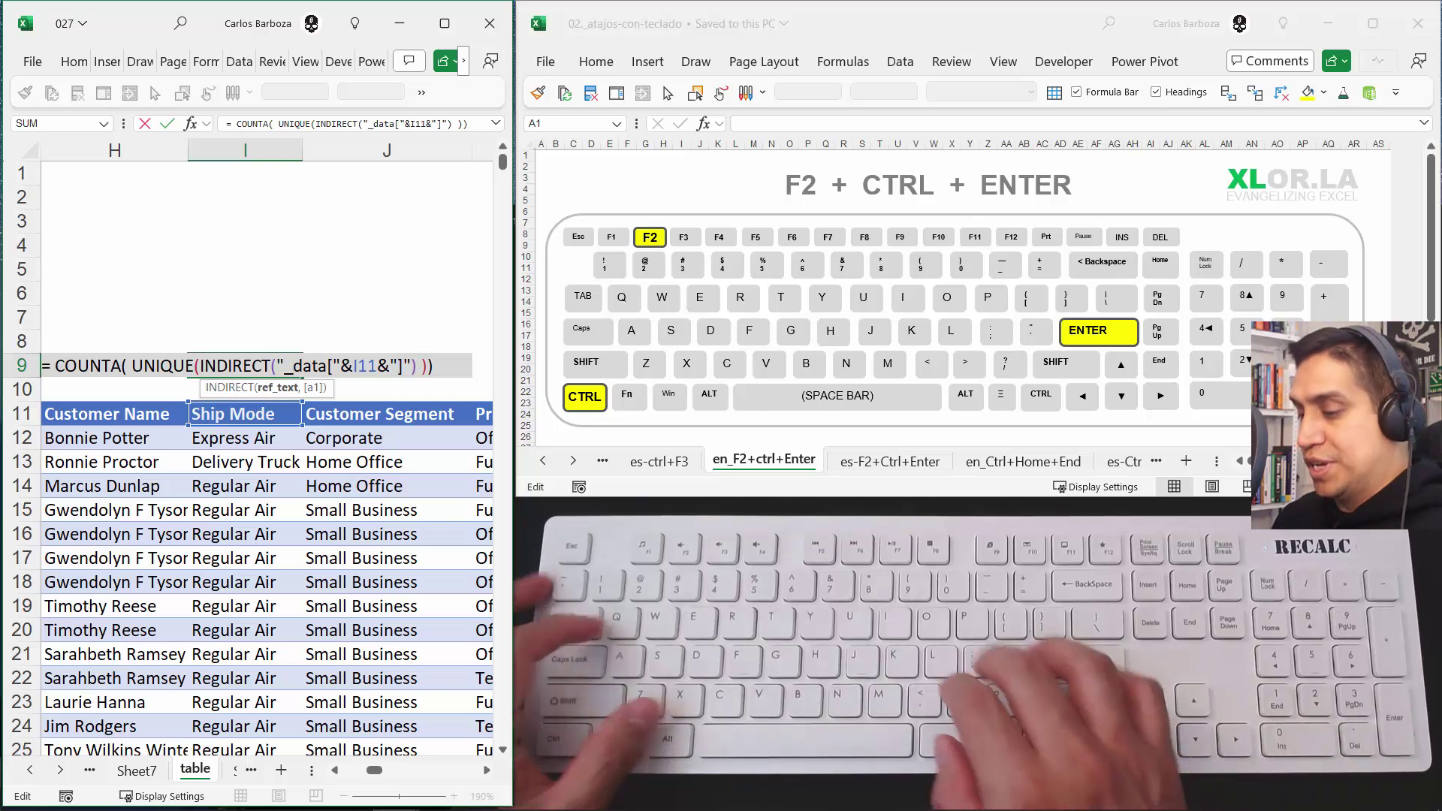
text(03)
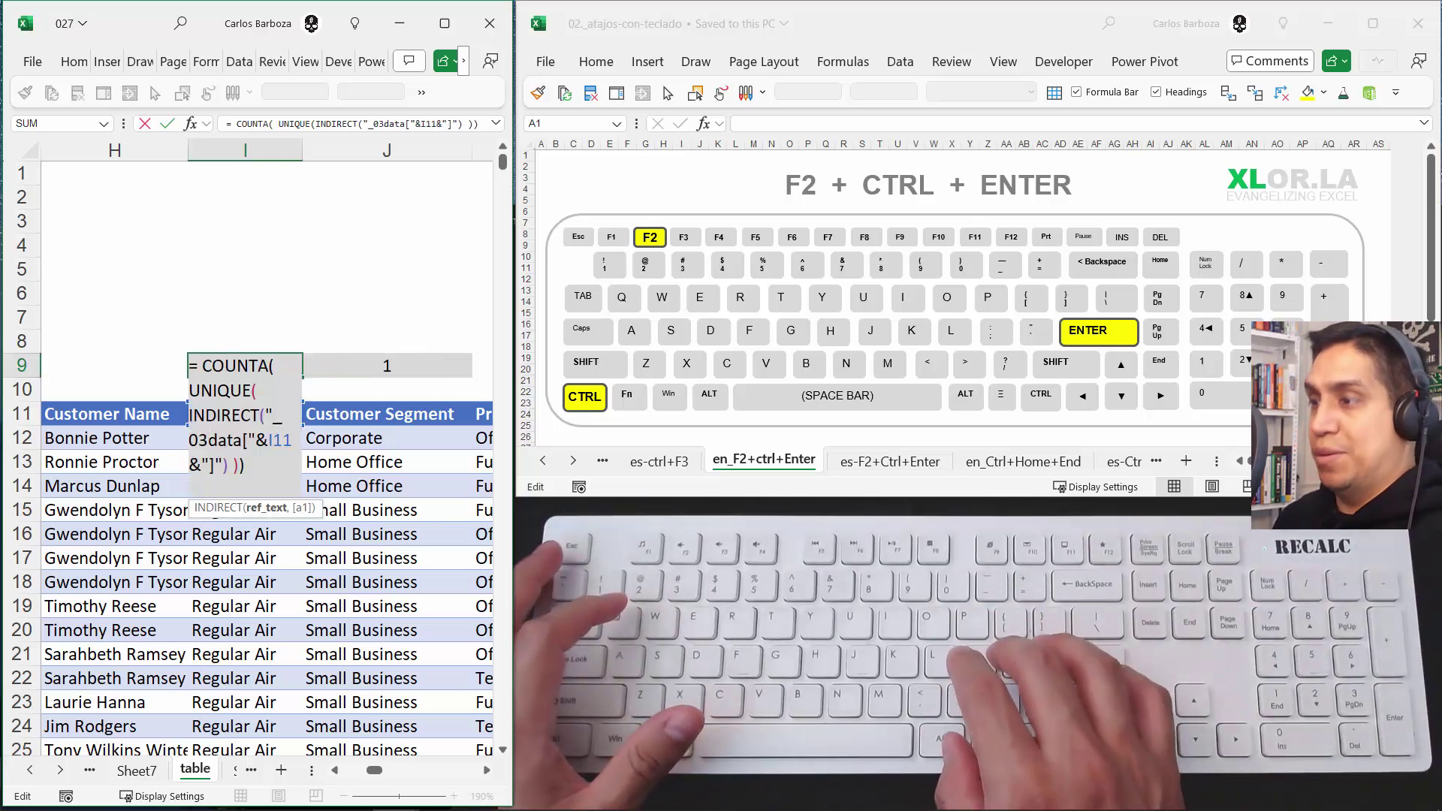
text(_)
key(ctrl+Return)
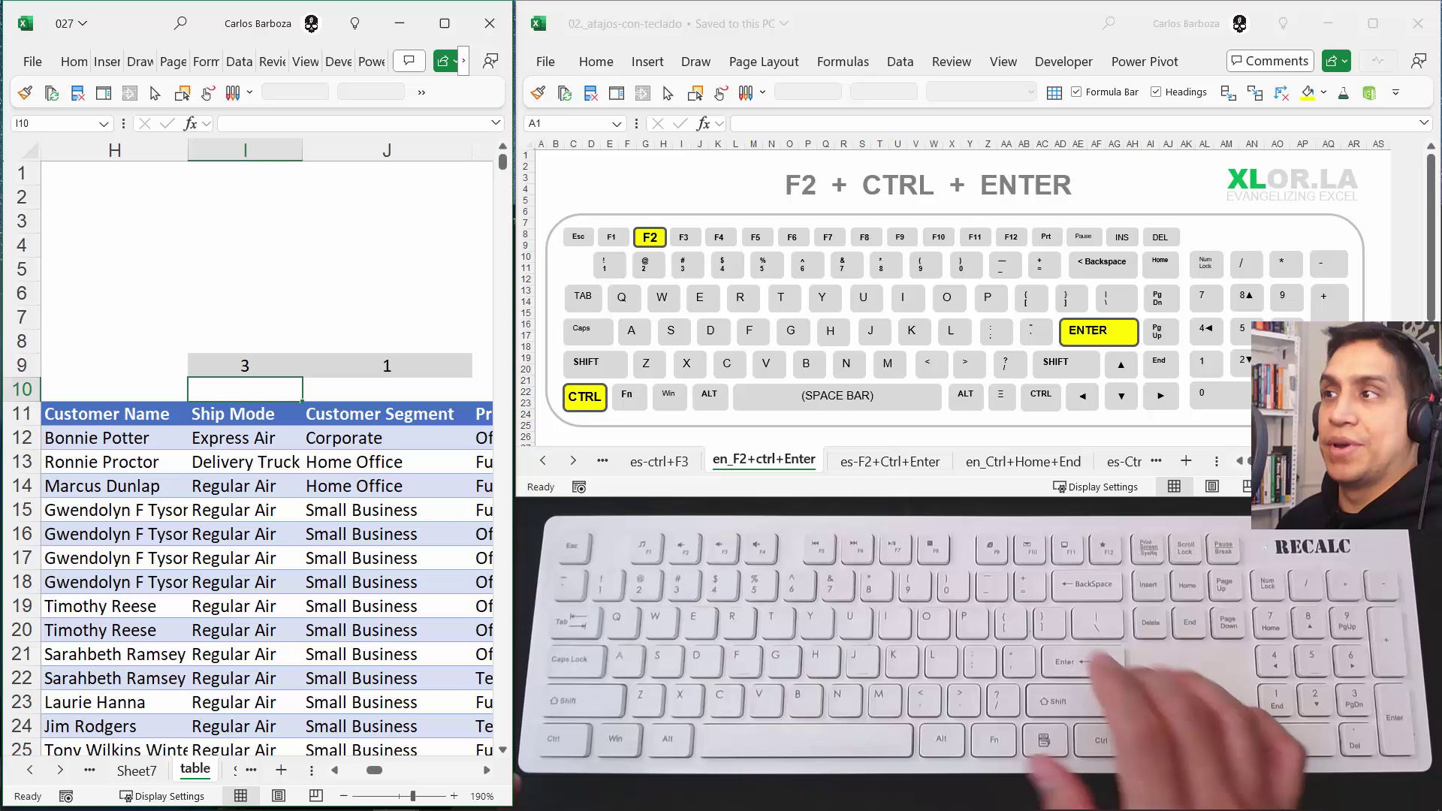
key(F2)
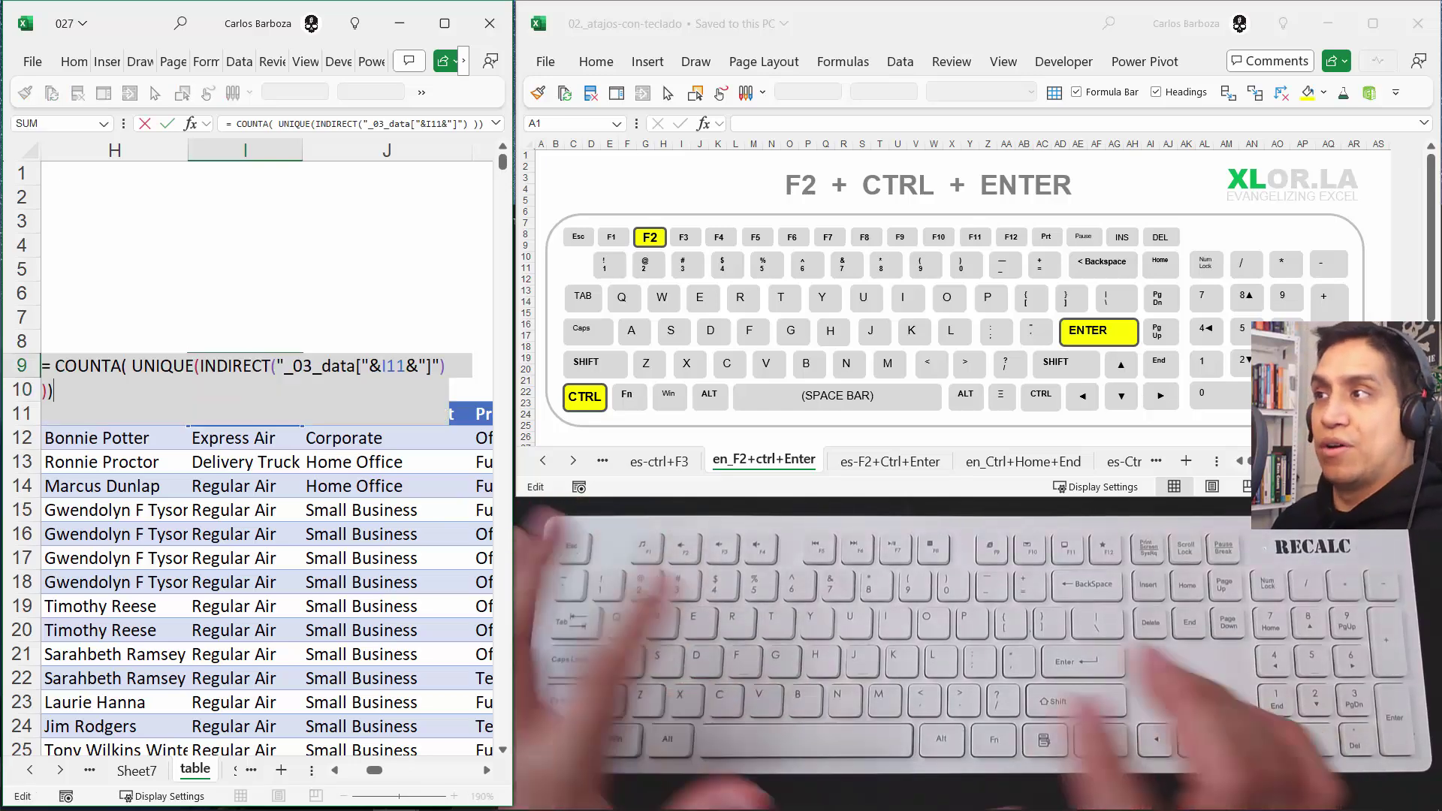
key(ctrl+Return)
Select the table and turn on header filters with Ctrl+Shift+L
key(ctrl+Down)
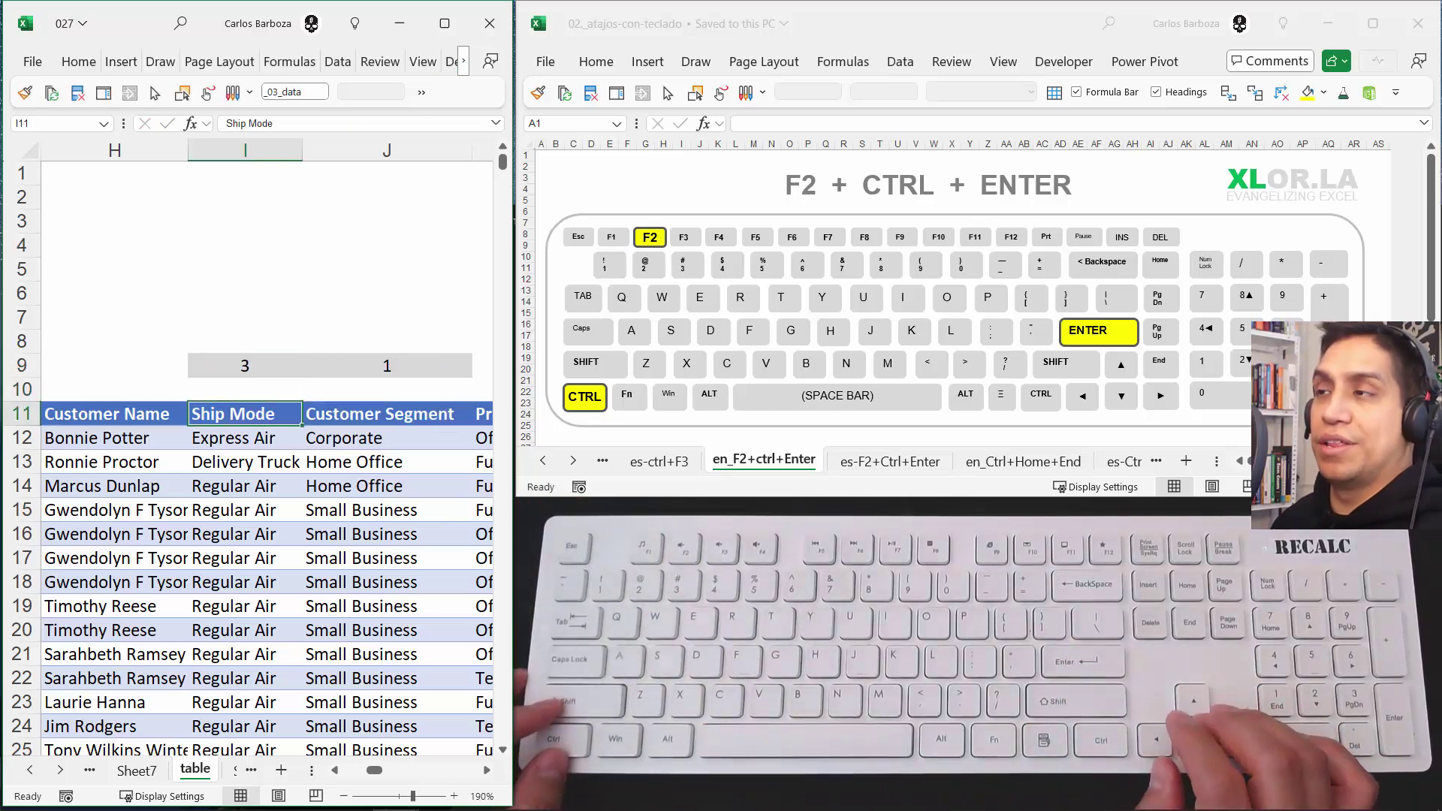
key(ctrl+shift+Down)
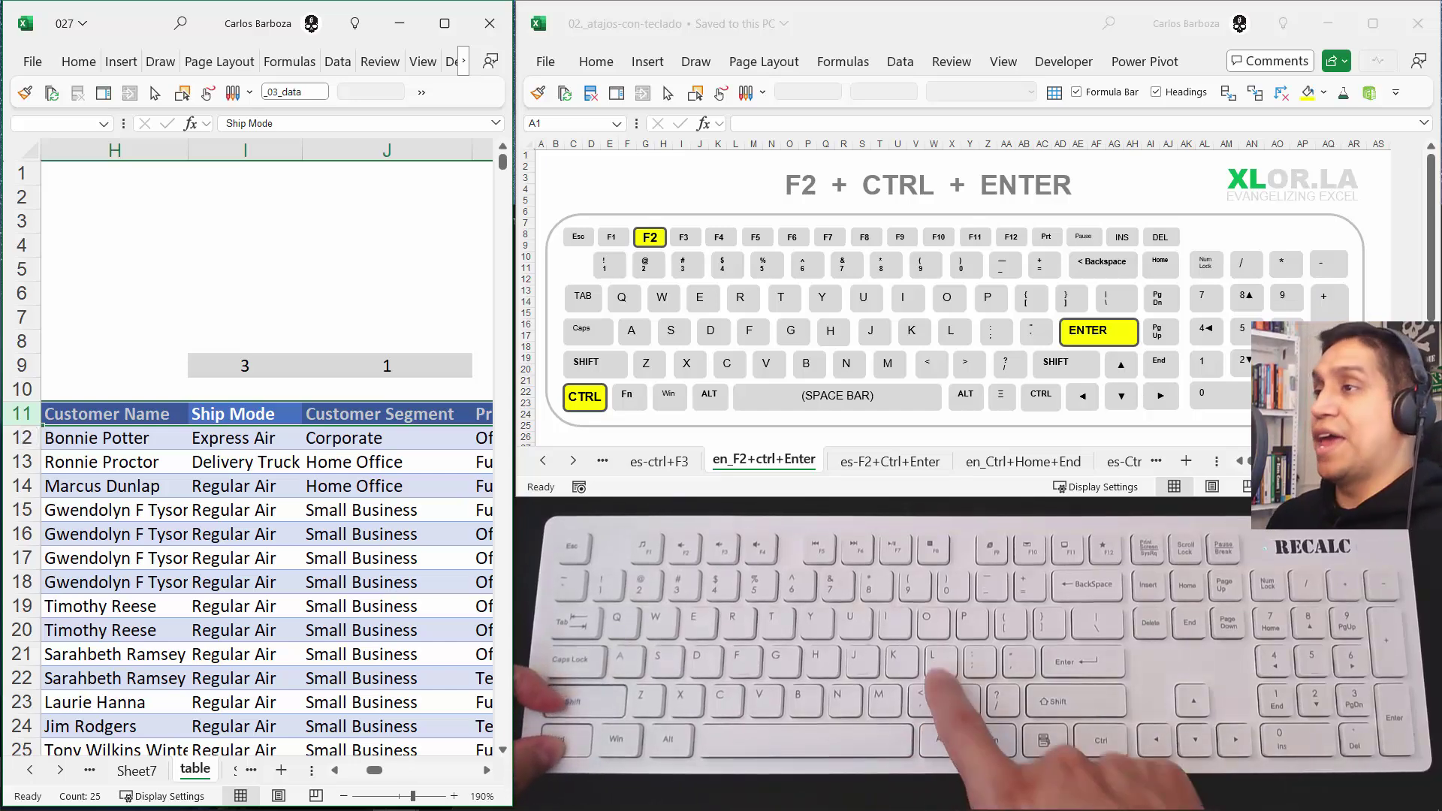
key(Left)
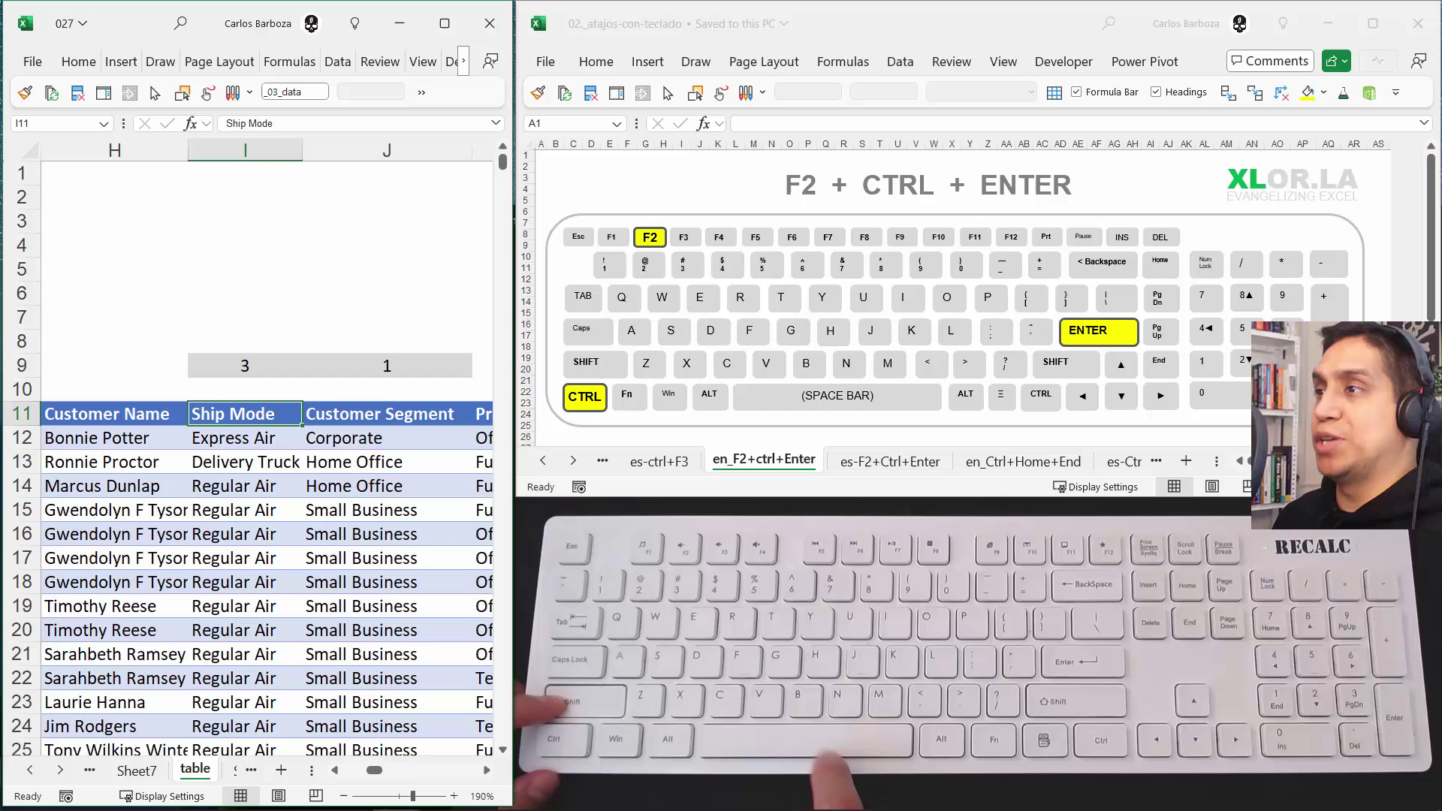
key(ctrl+space)
key(shift+space)
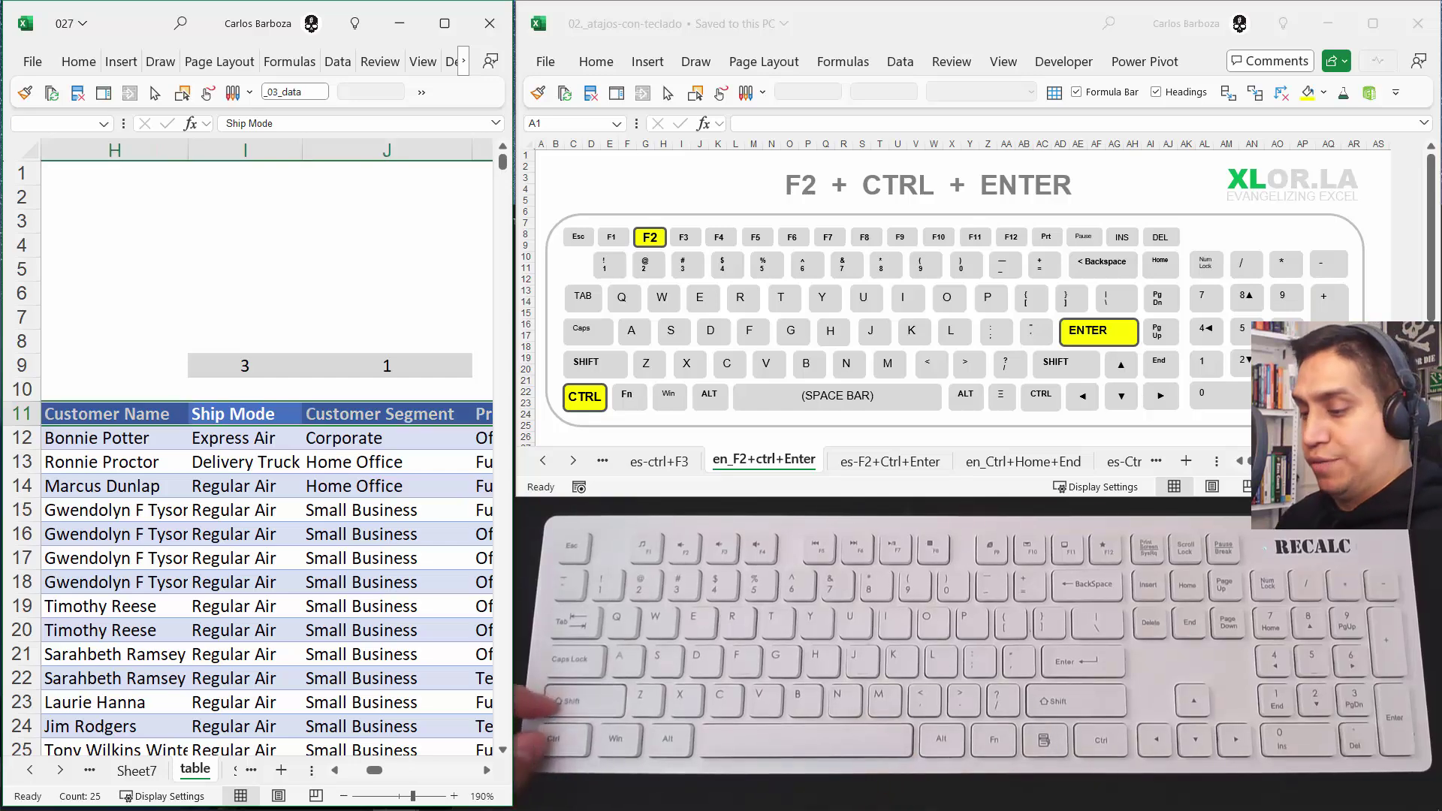
key(ctrl+shift+l)
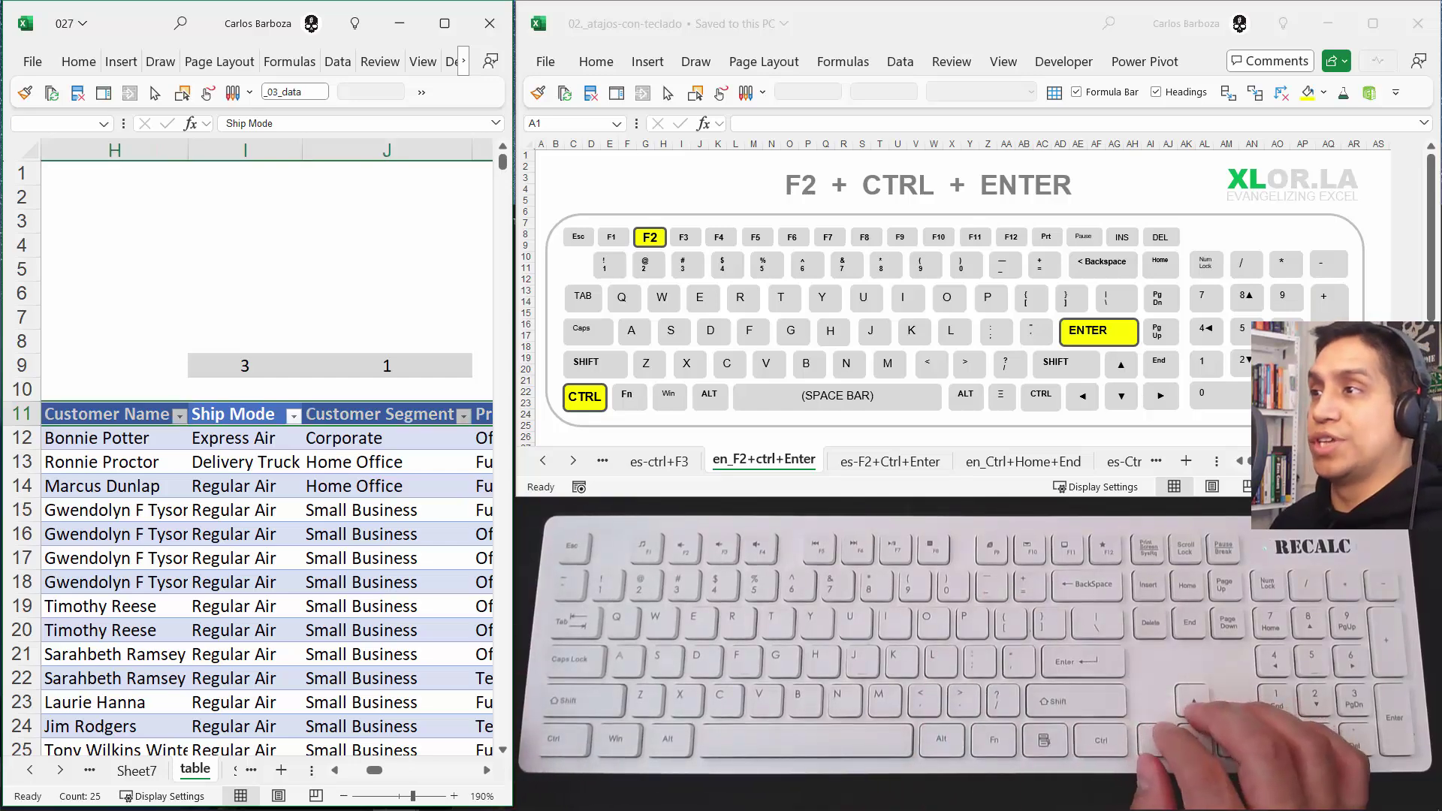
View Ship Mode's values (Delivery Truck, Express Air, Regular Air) without filtering, then return to I9
key(Up)
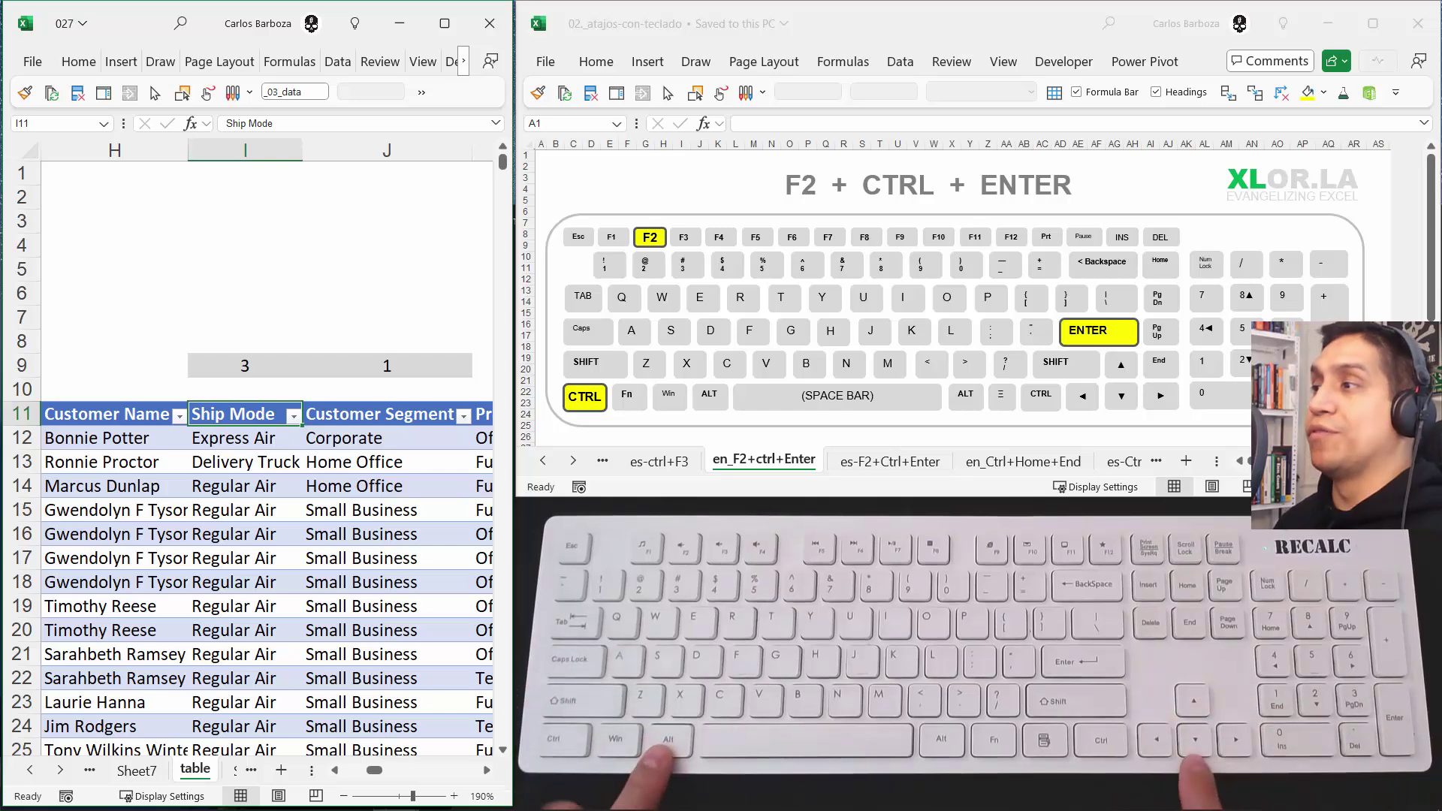
key(alt)
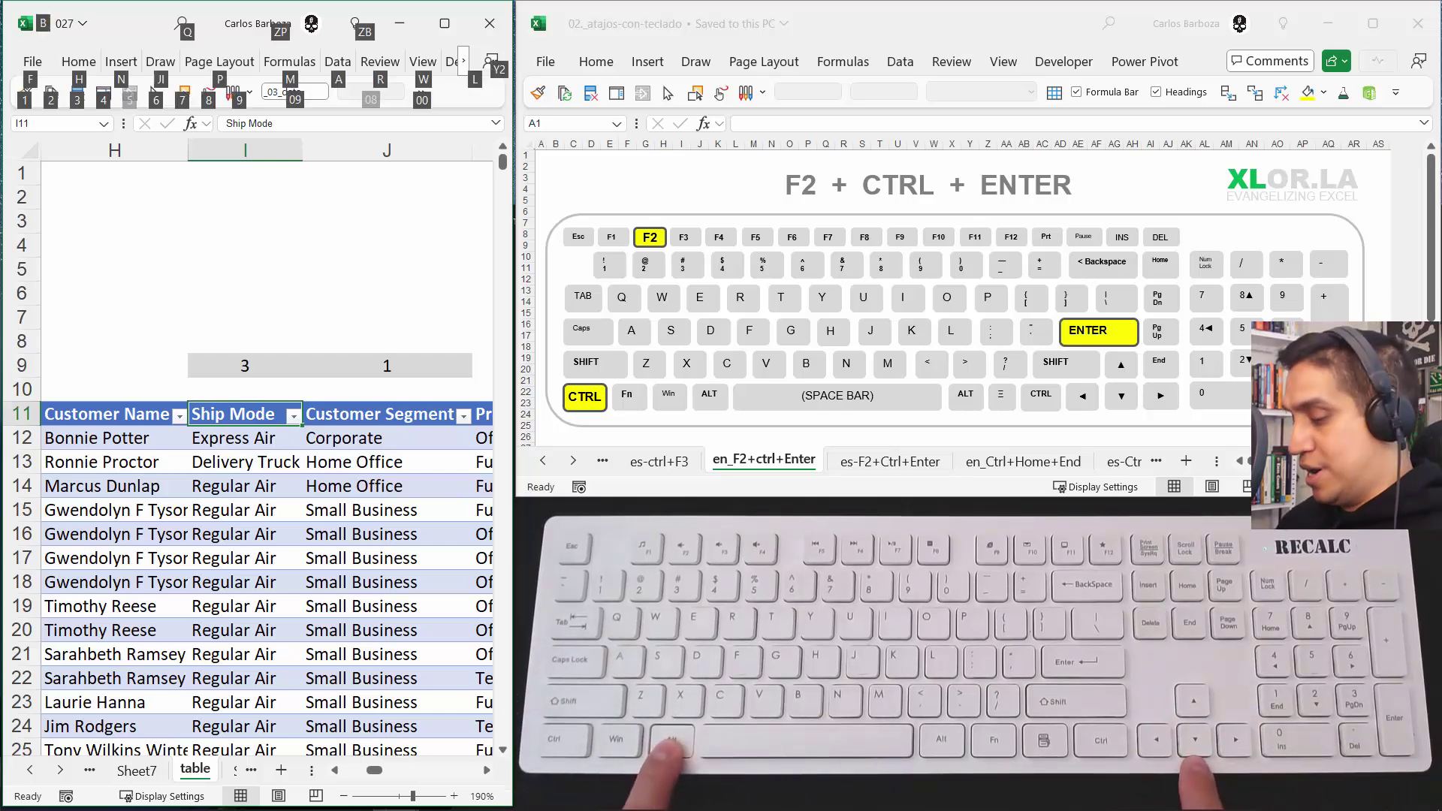
key(alt+Down)
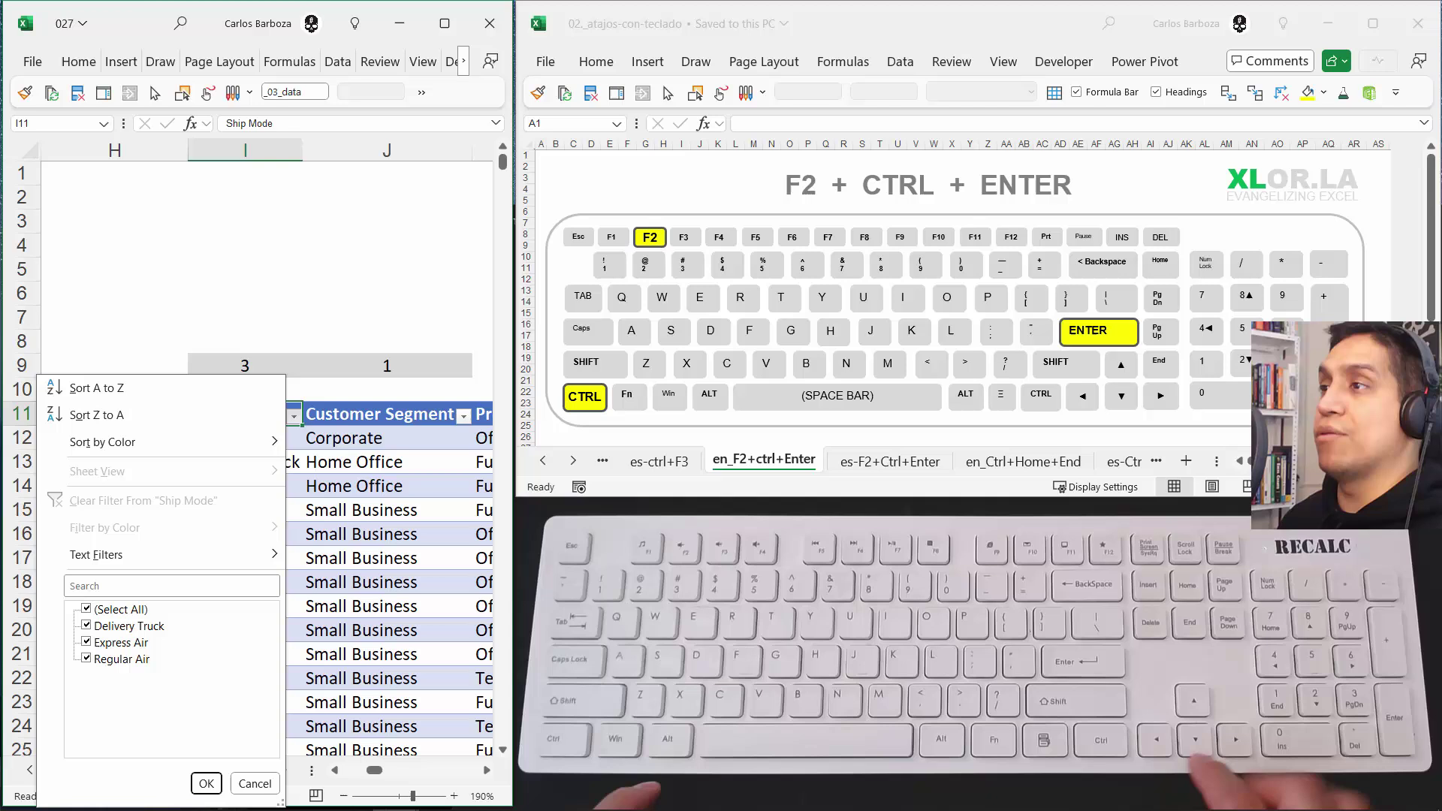
key(Down)
key(Down)
key(Down)
key(Down)
key(Down)
key(Down)
key(Down)
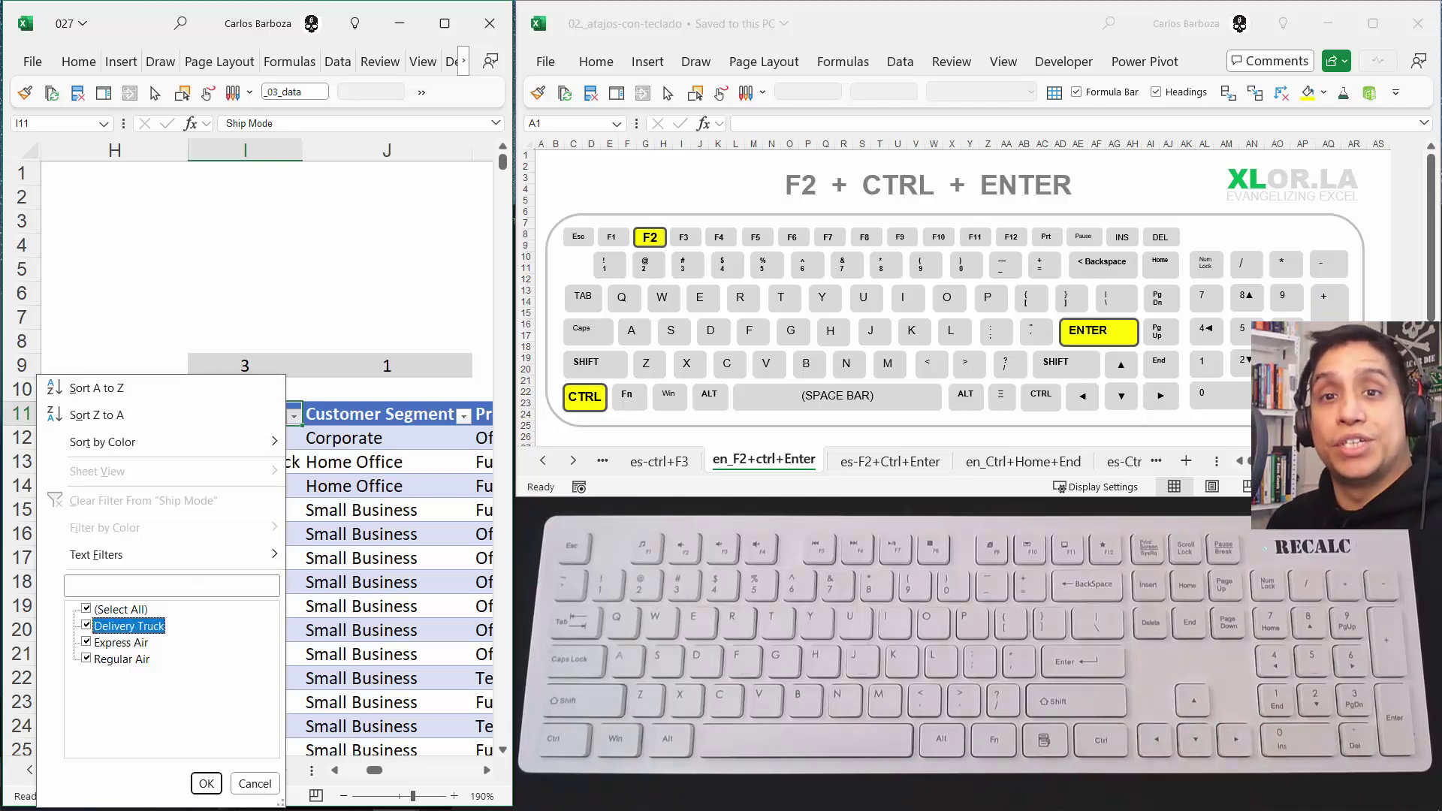
key(Escape)
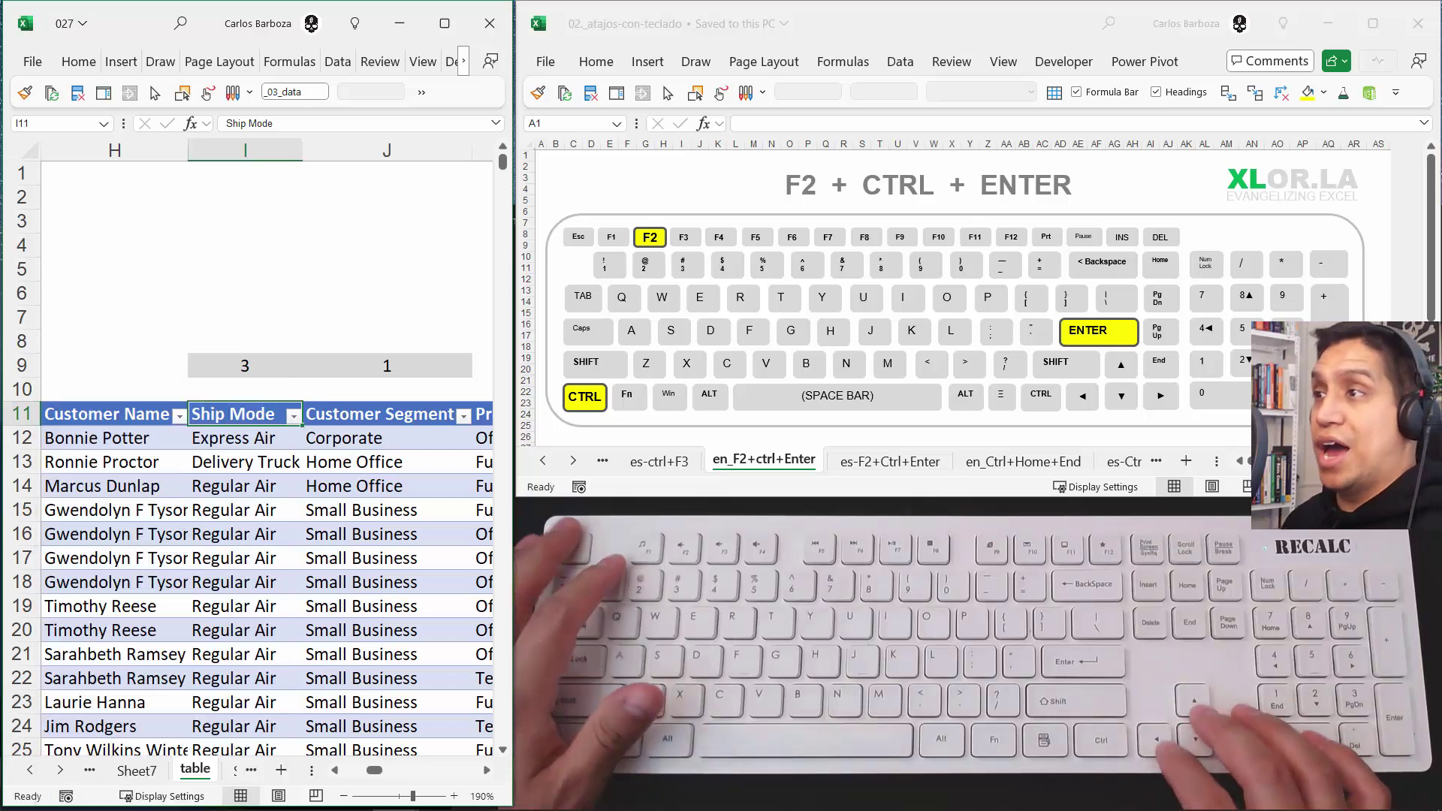
key(Up)
key(Up)
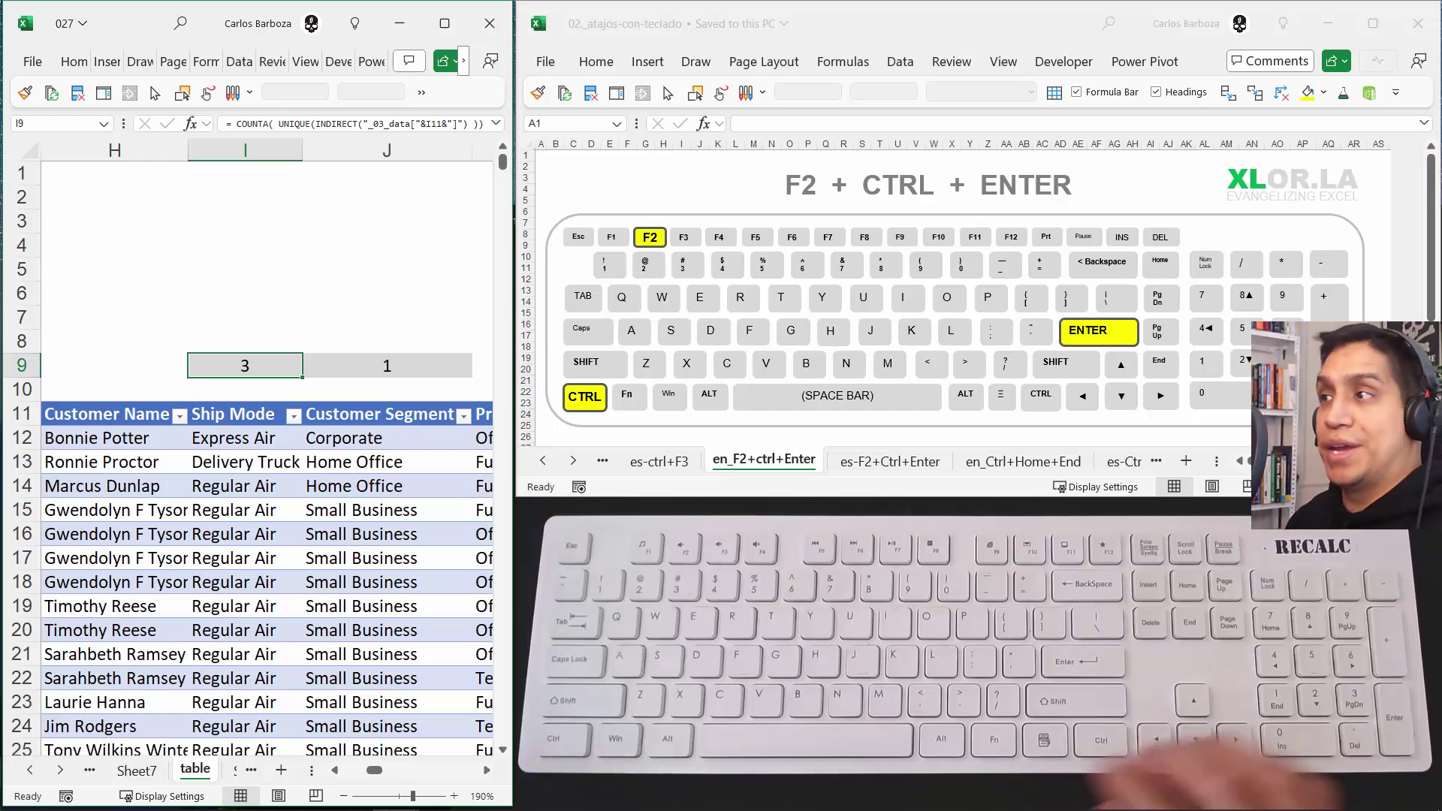
Fill I9's distinct-count formula across I9:O9 with F2 and Ctrl+Enter
key(shift+Right)
key(shift+Right)
key(shift+Right)
key(shift+Right)
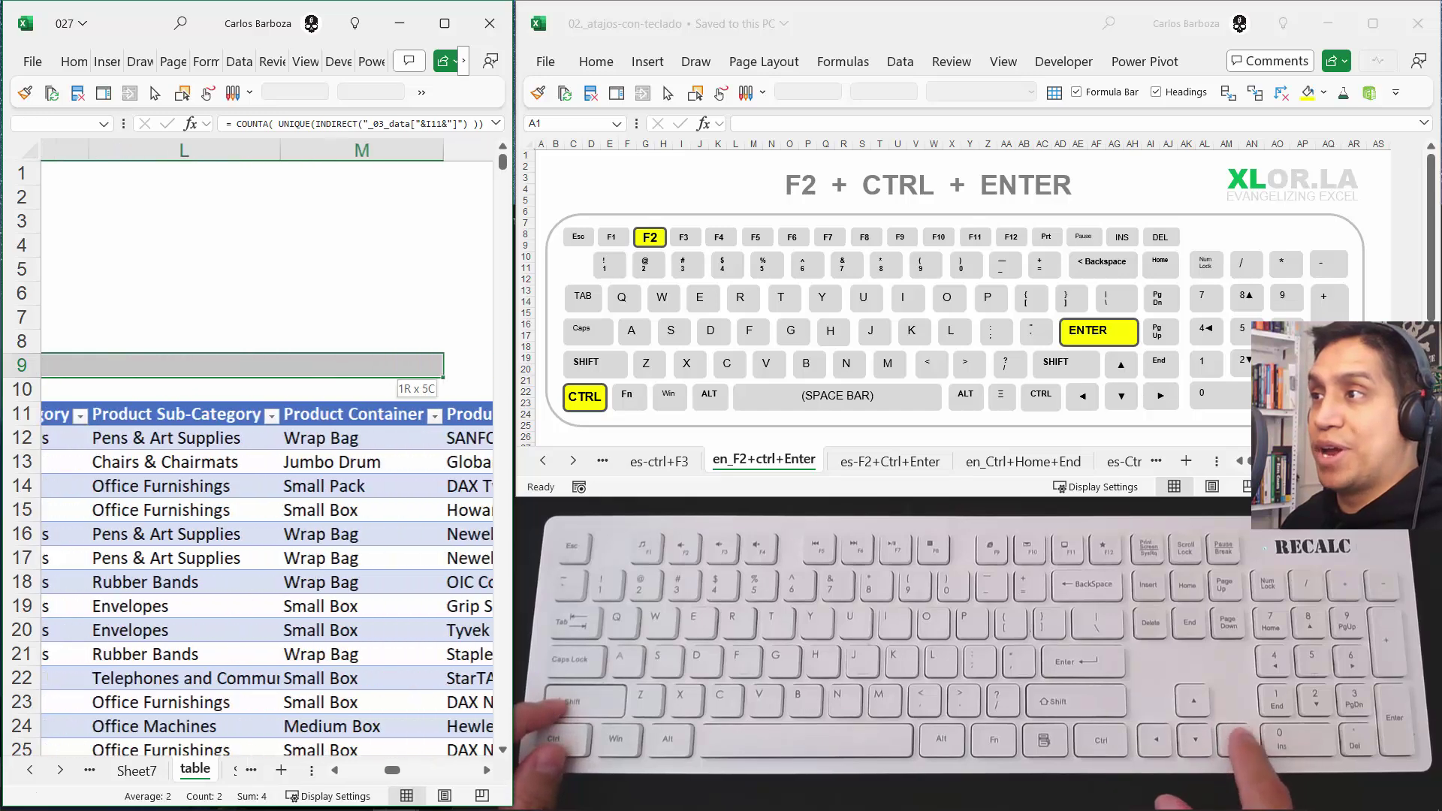
key(shift+Right)
key(shift+Right)
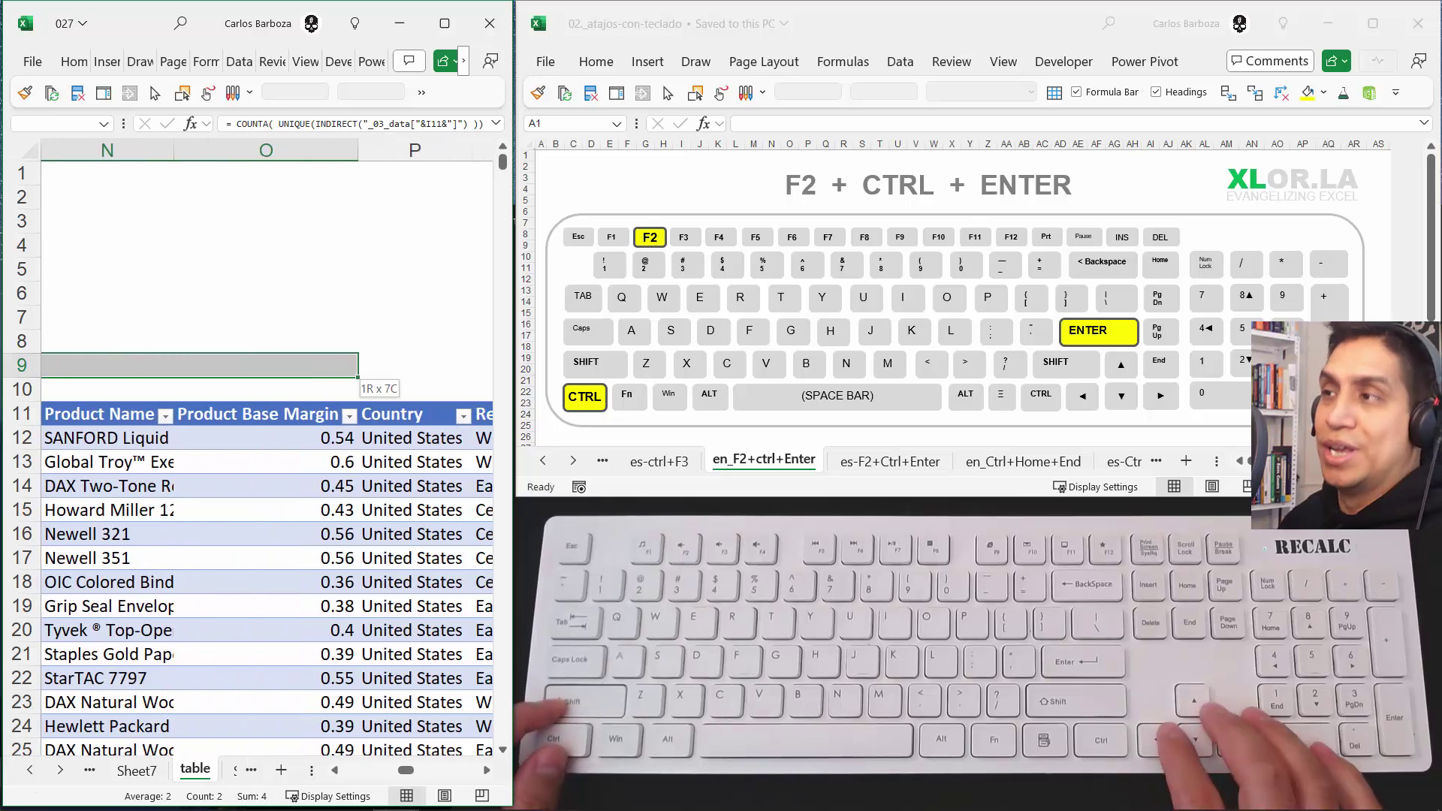
key(shift+Right)
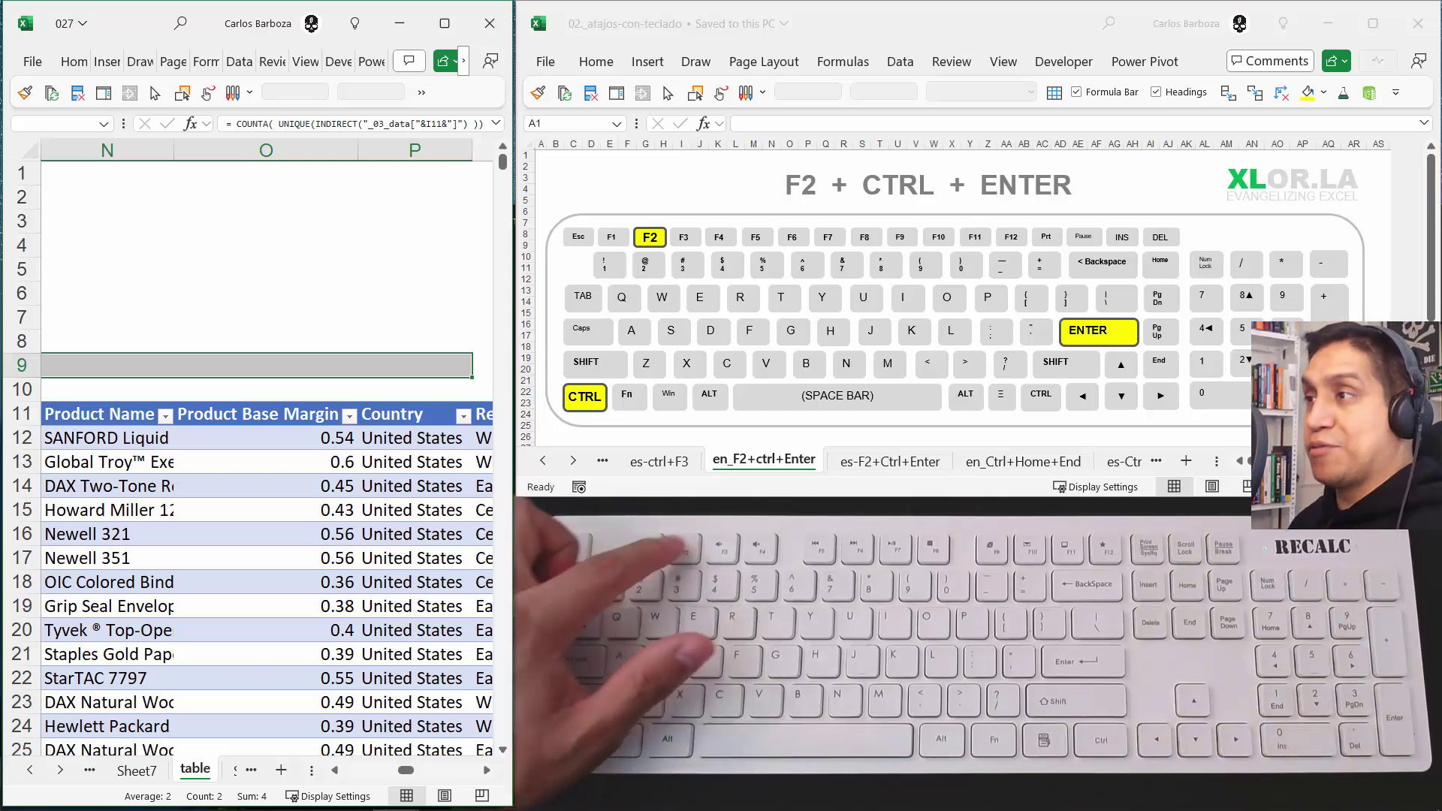
key(F2)
key(ctrl+Return)
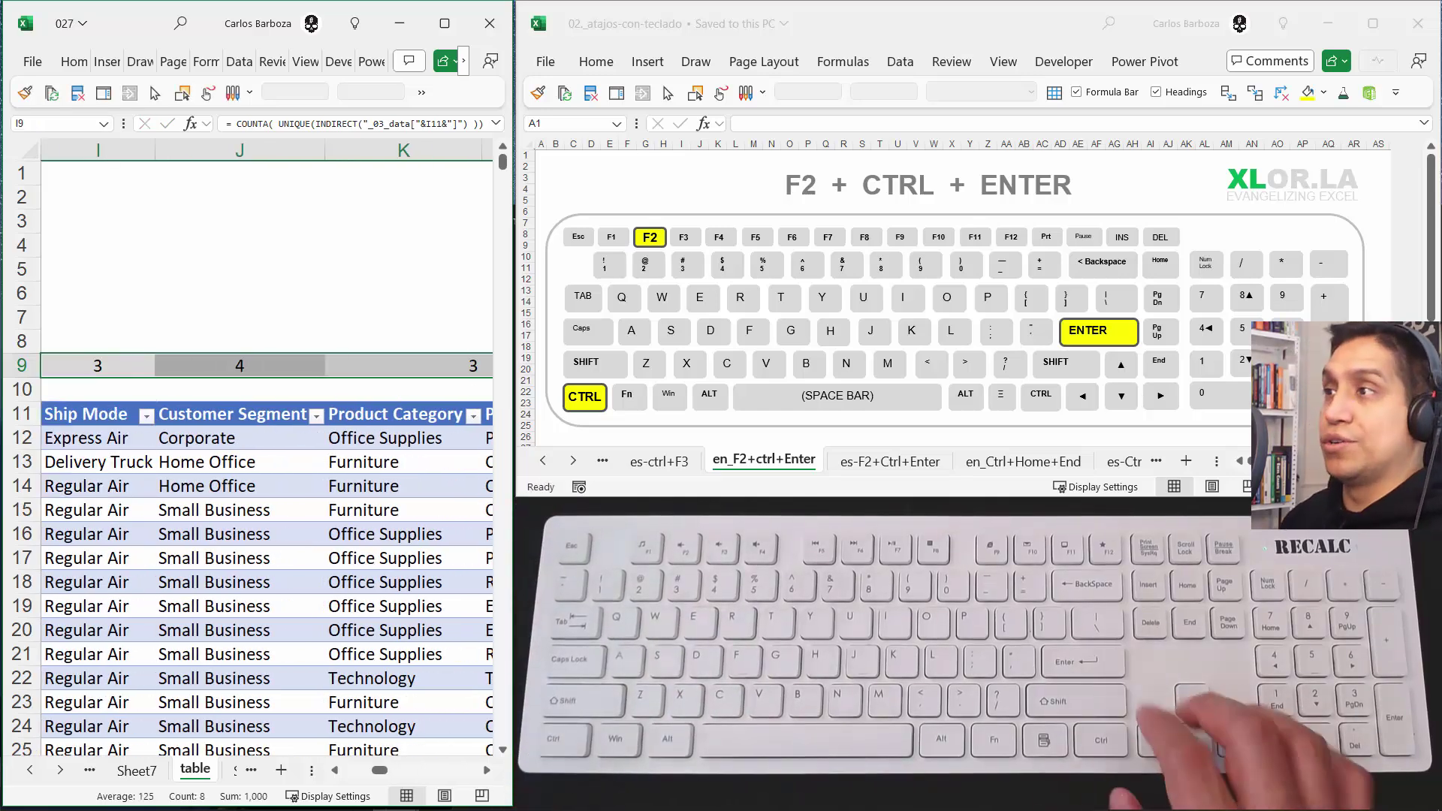
Verify row 9 counts reference the right columns, then switch to PowerPoint
key(Right)
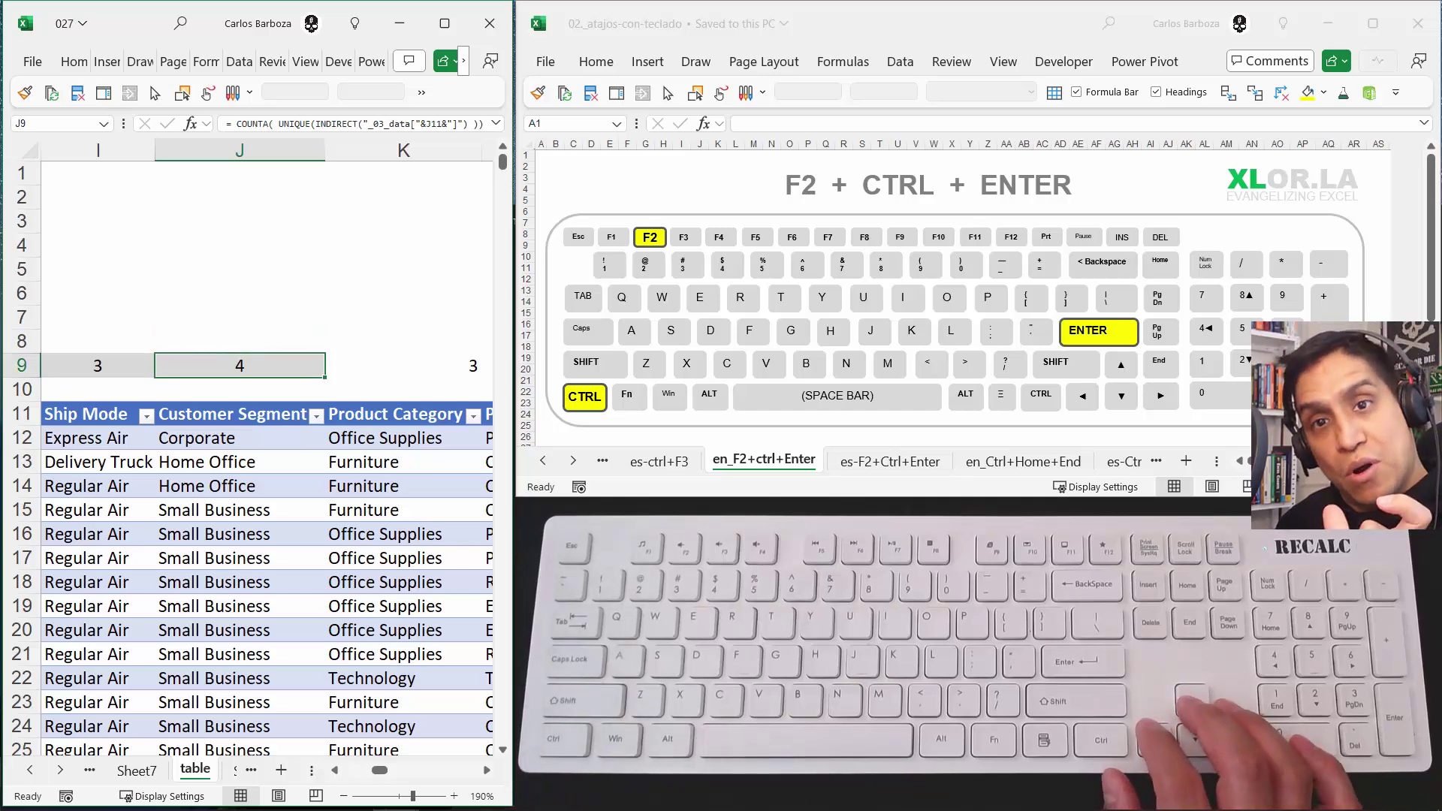
key(Right)
key(Right)
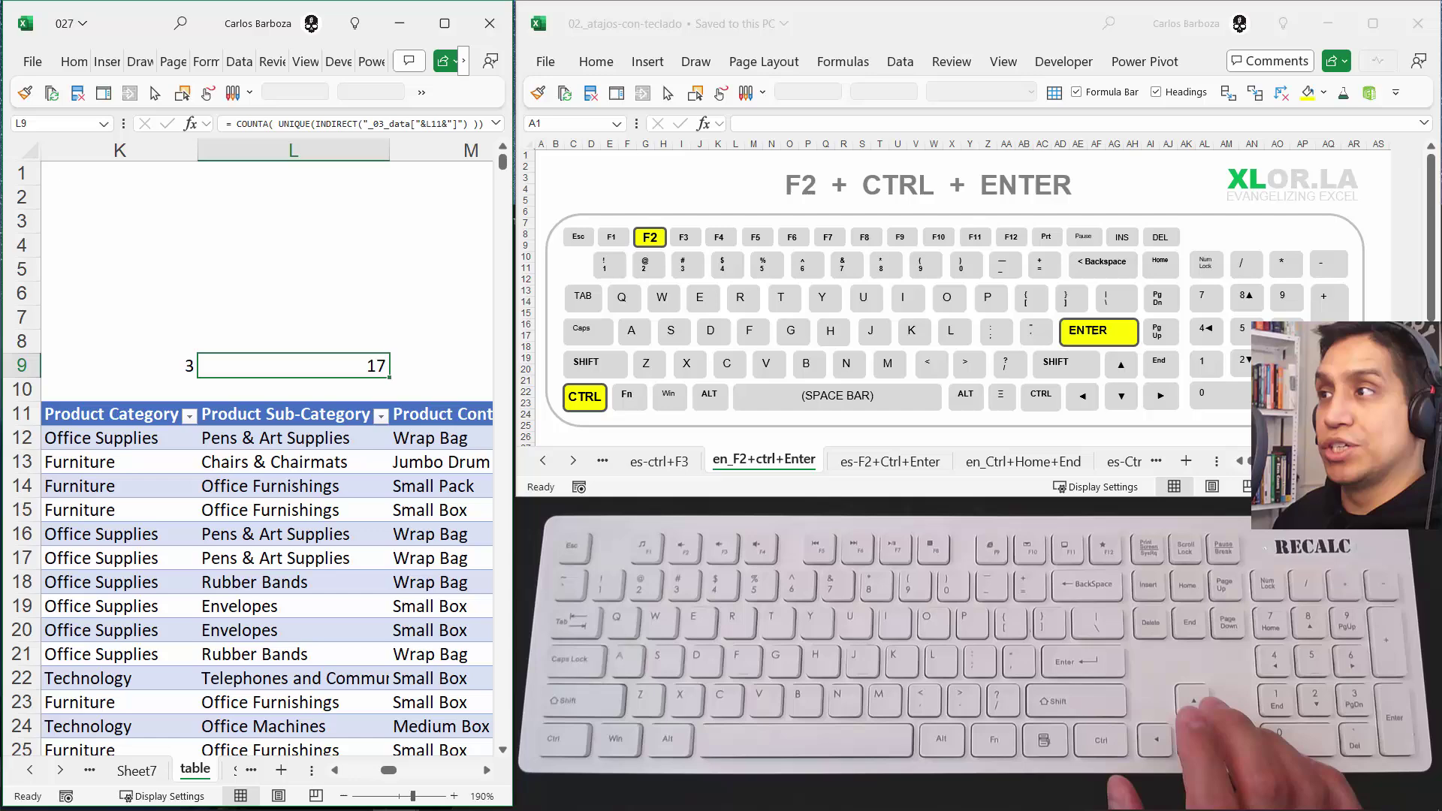
key(Right)
key(Right)
key(Right)
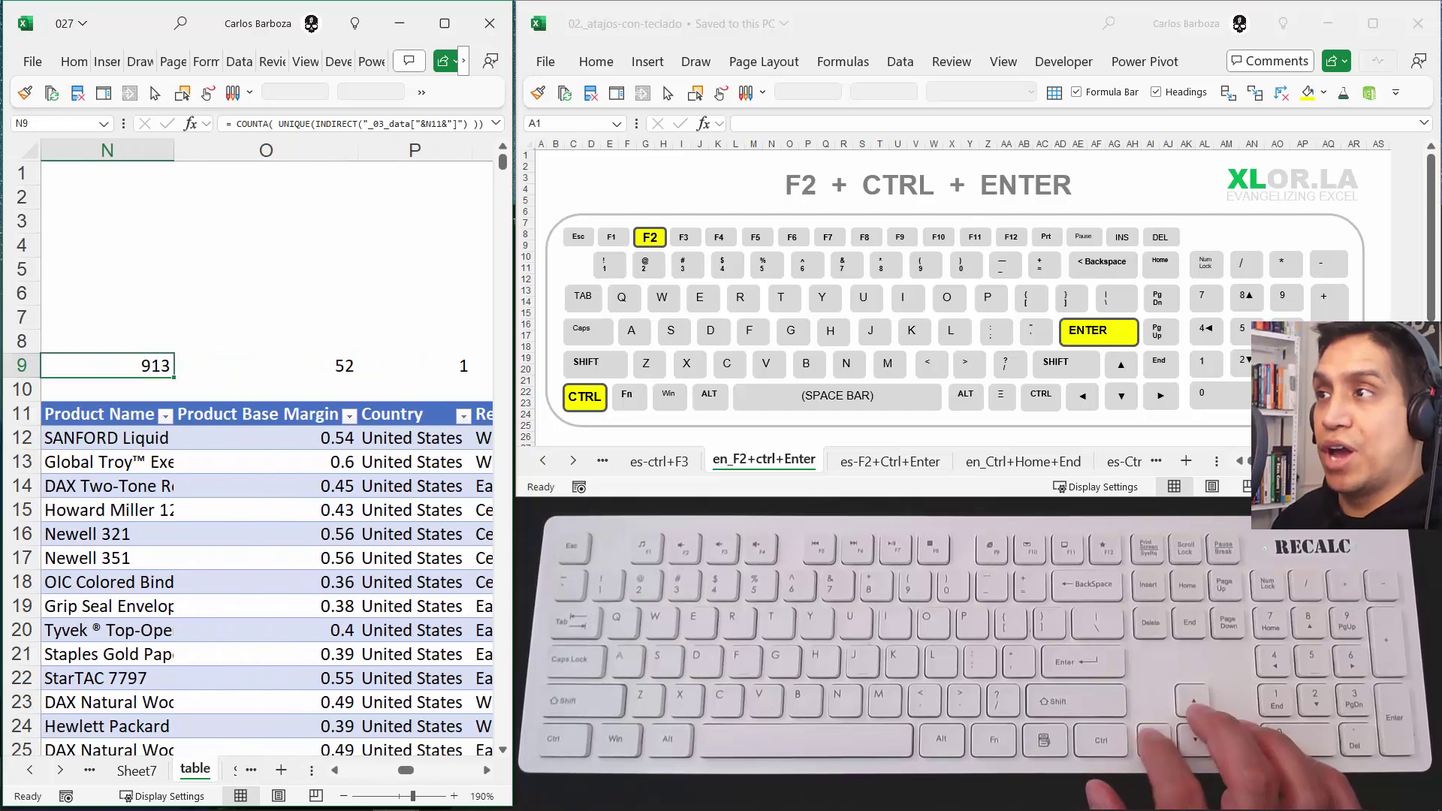
key(Left)
key(Left)
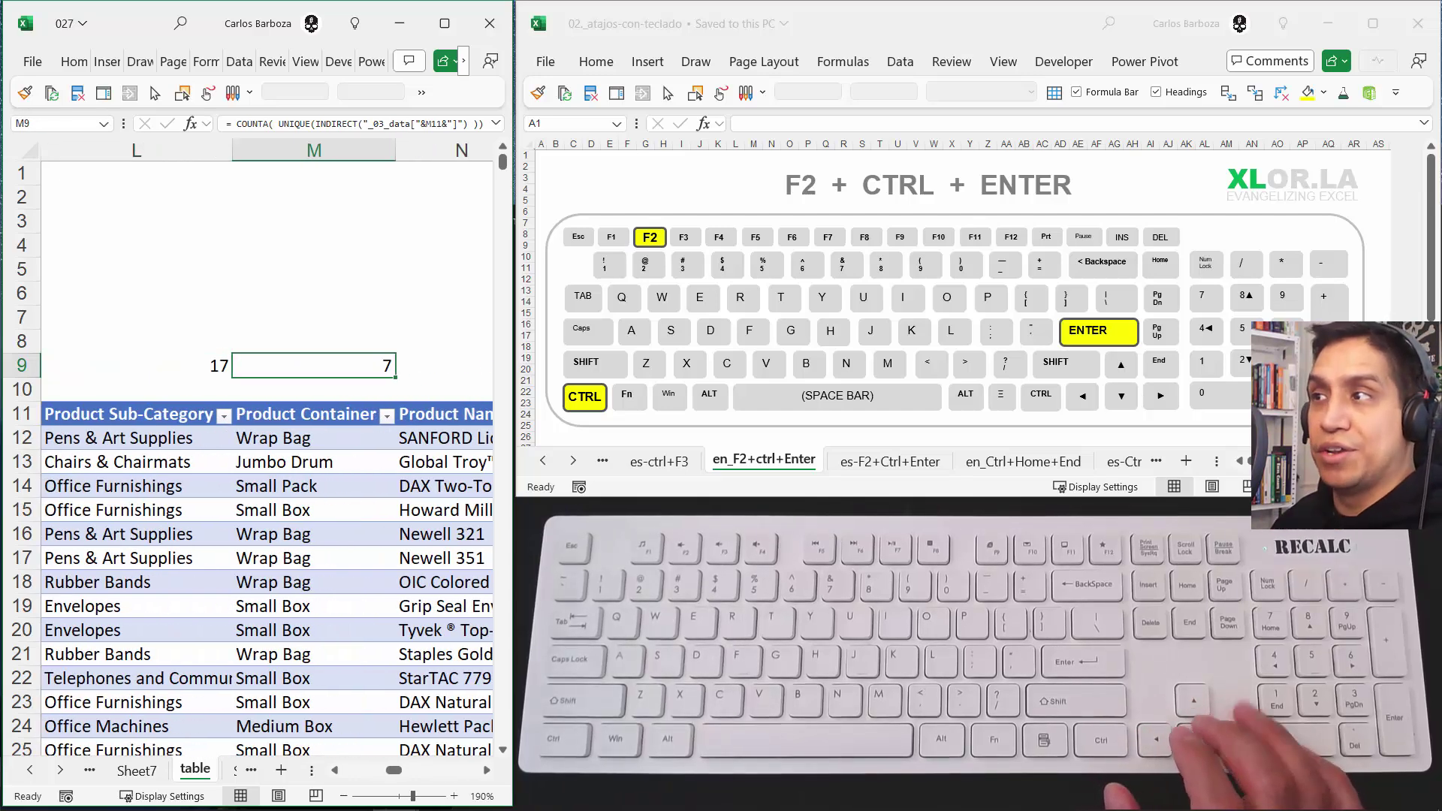
key(Down)
key(Down)
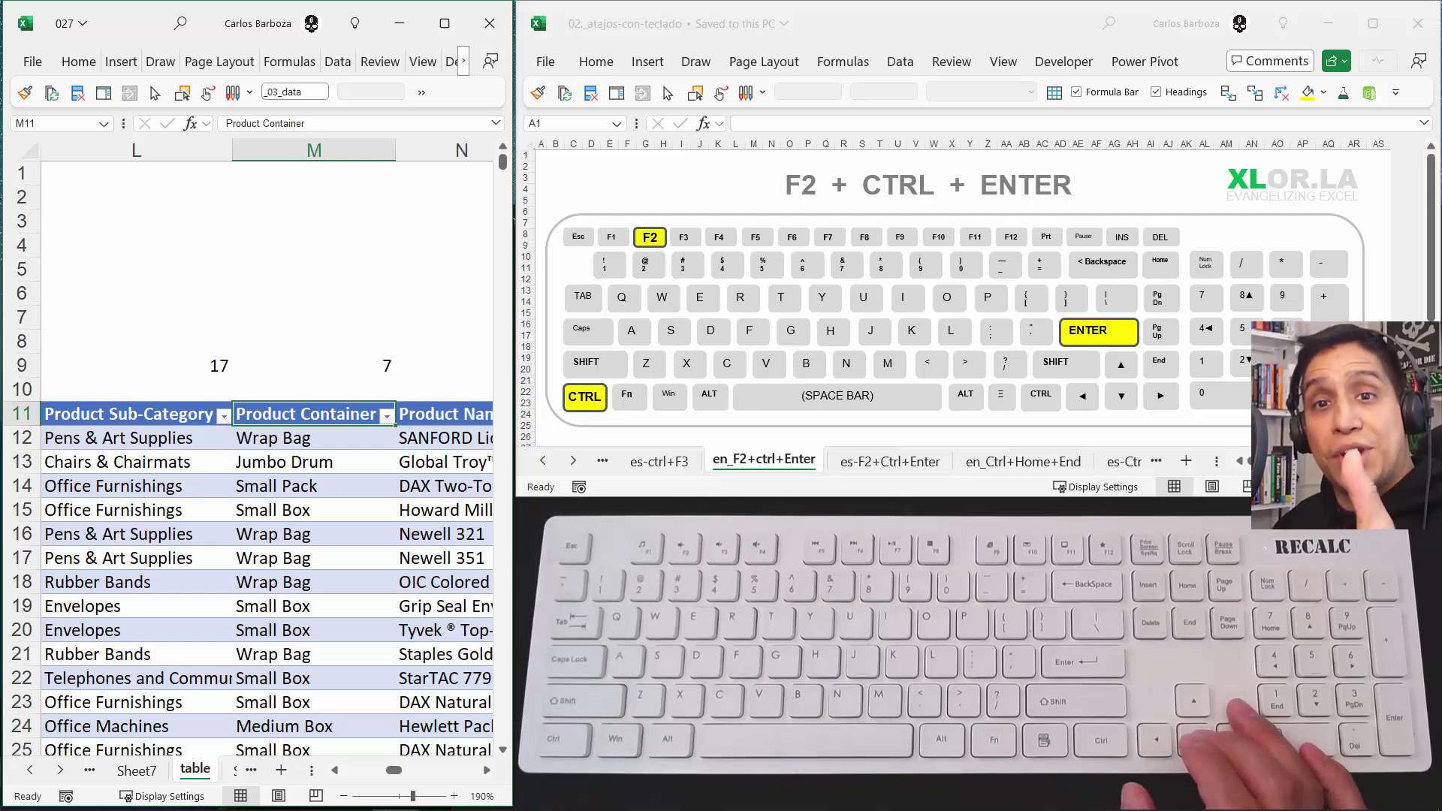
key(Right)
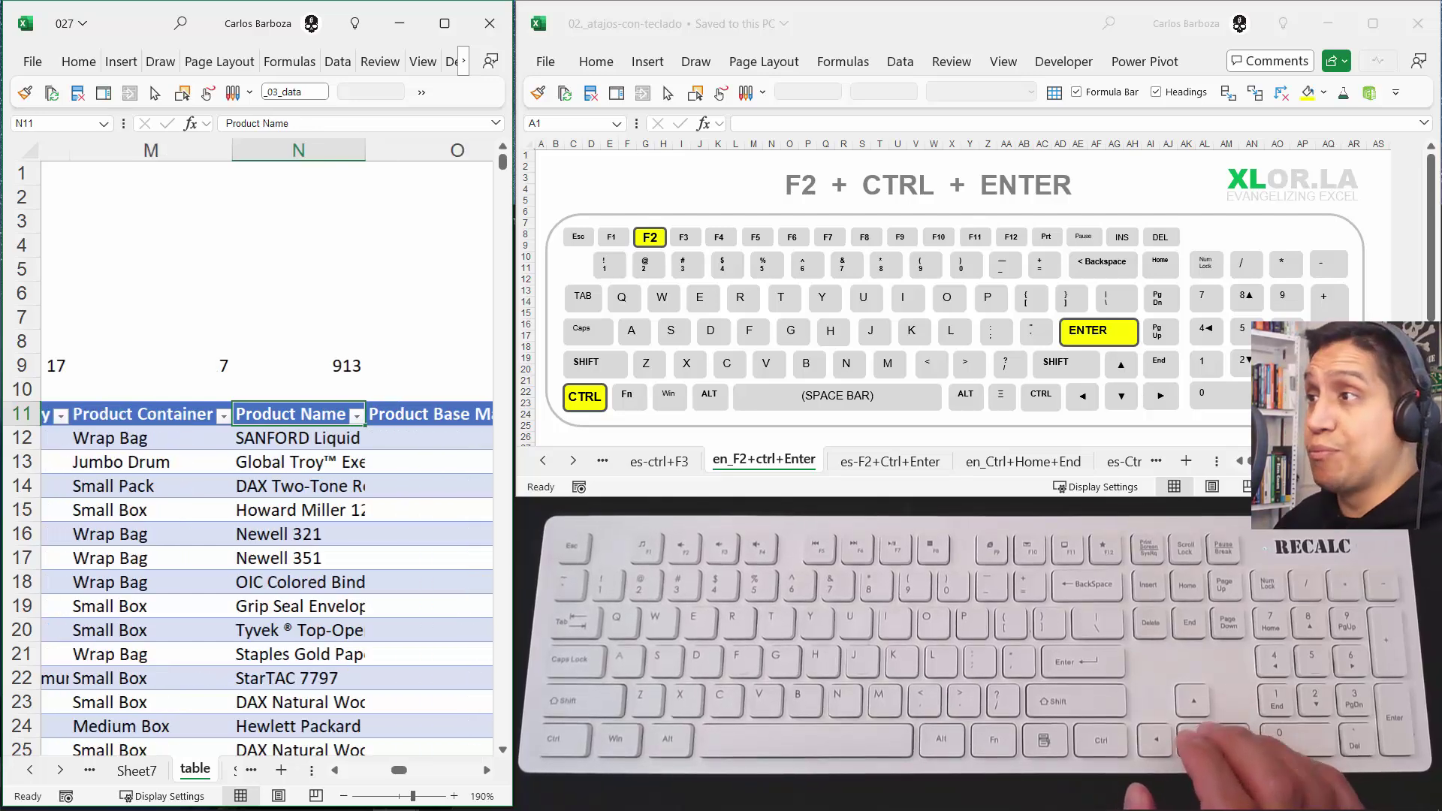
key(Up)
key(Up)
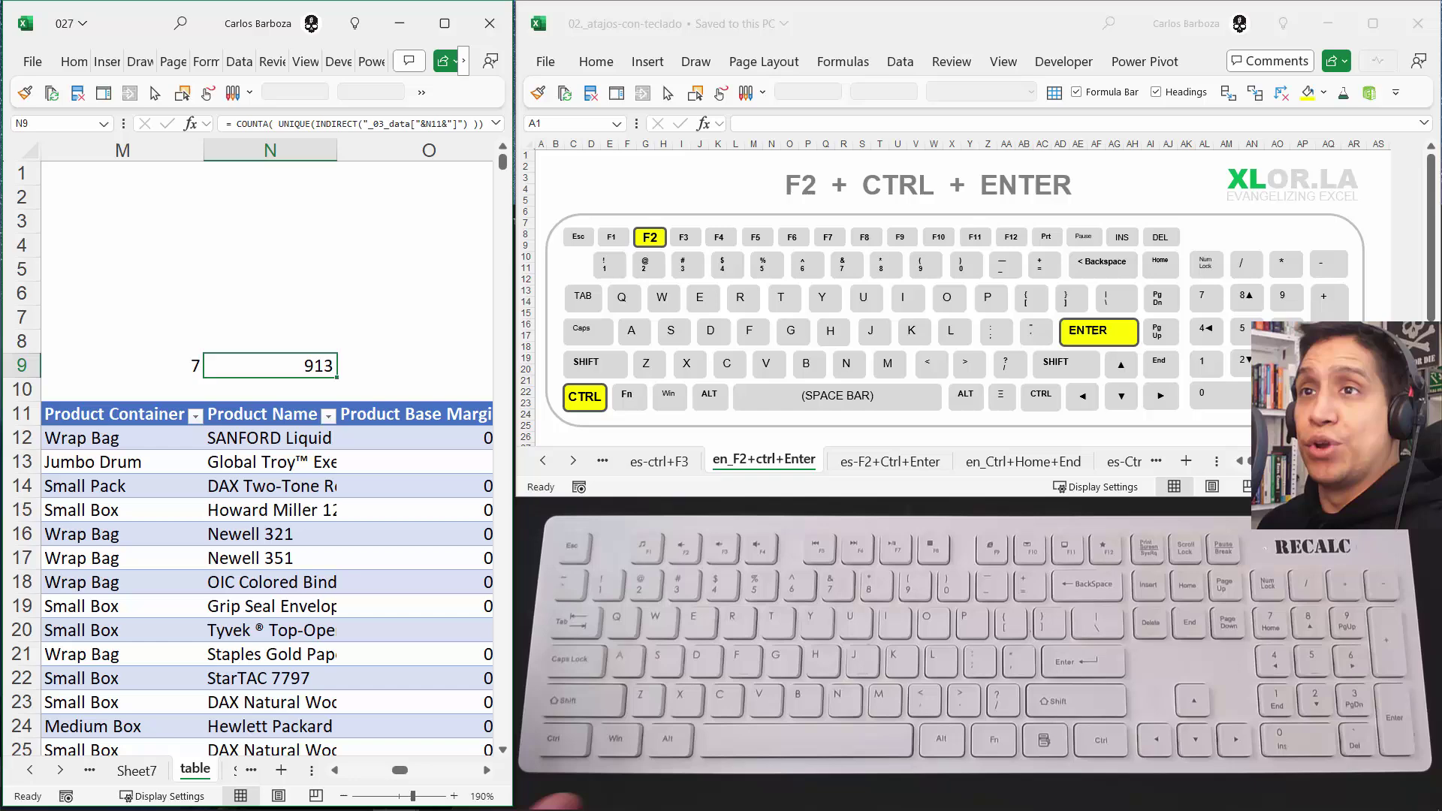
key(alt+Tab)
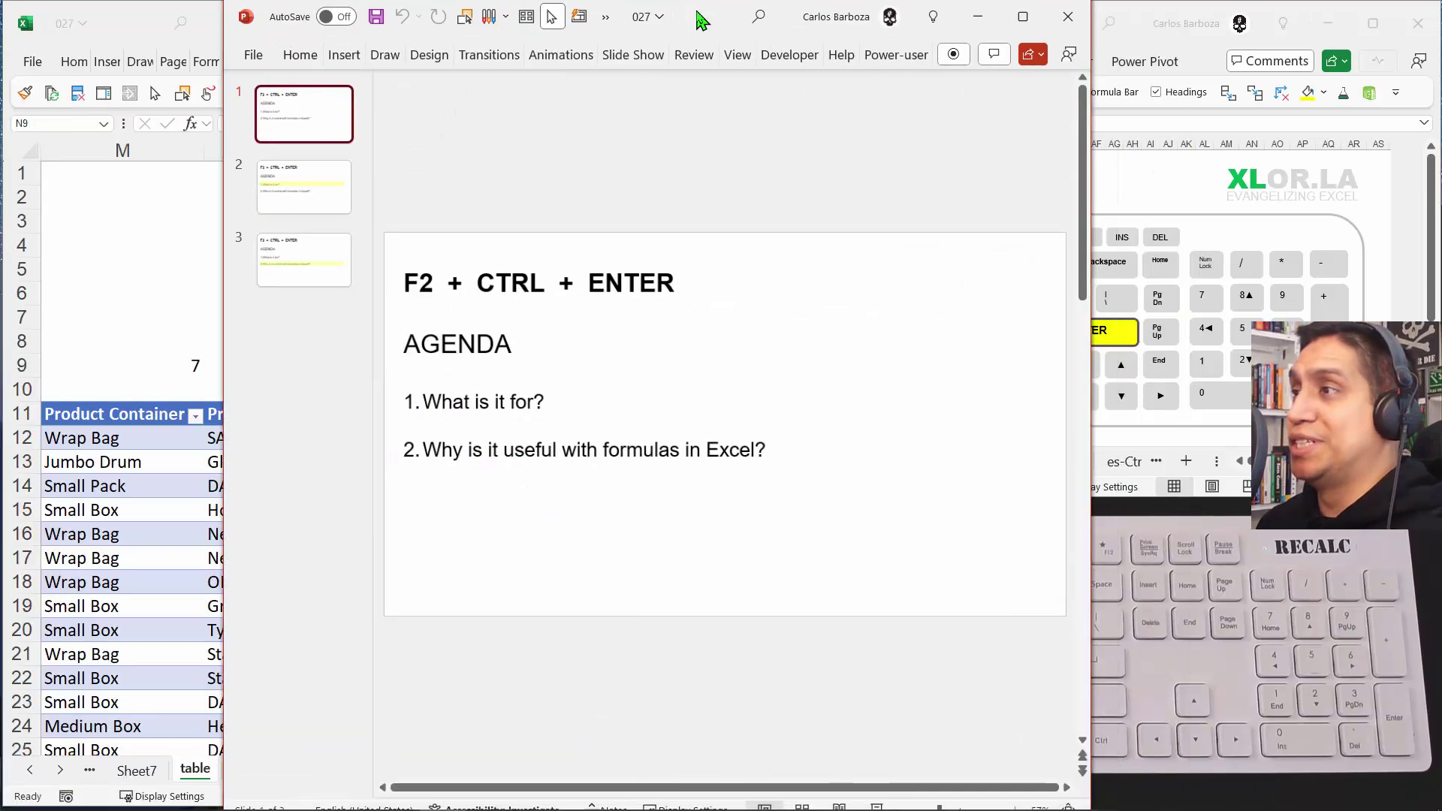
Maximize PowerPoint and move from slide 2 to slide 3's Excel formulas agenda item
click(1027, 24)
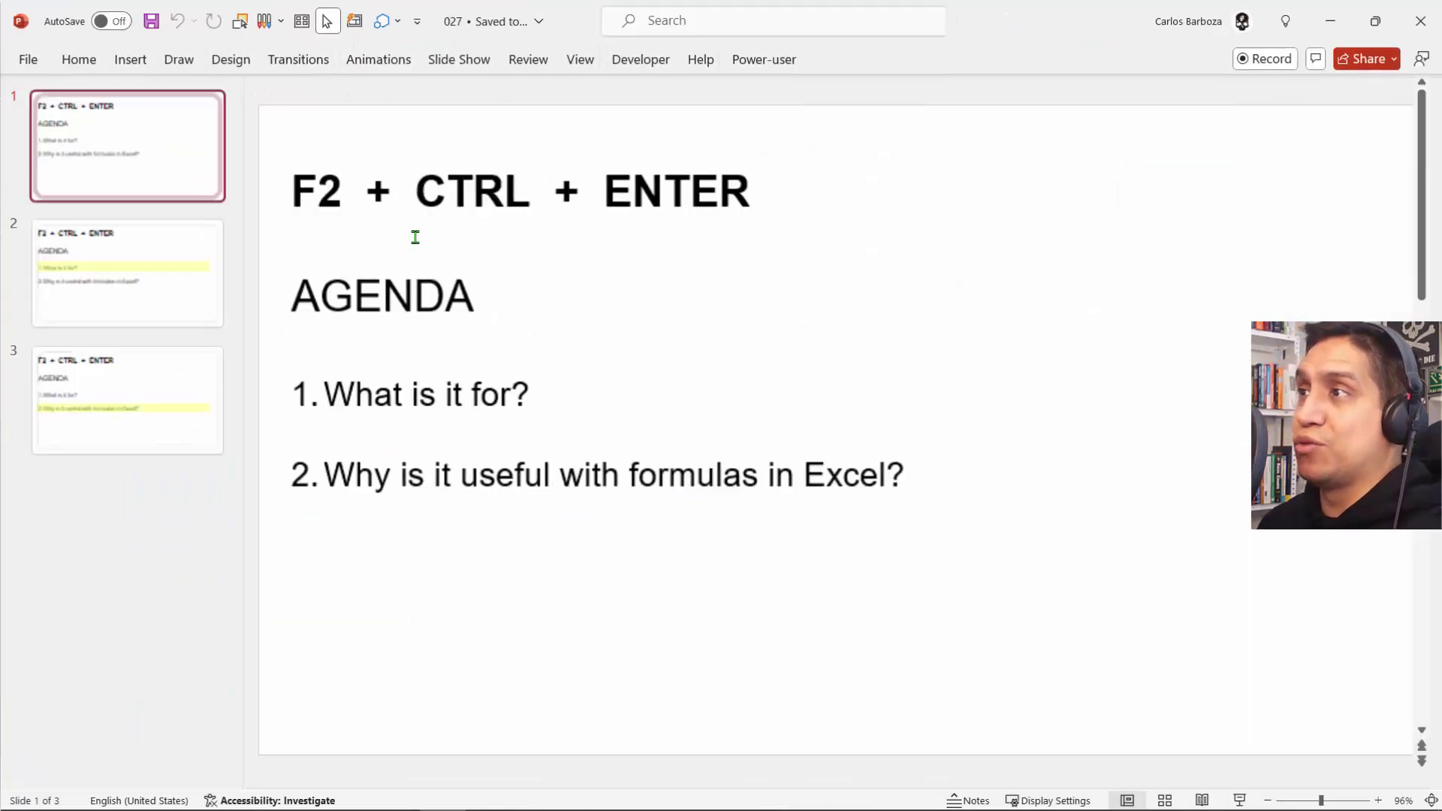
click(100, 283)
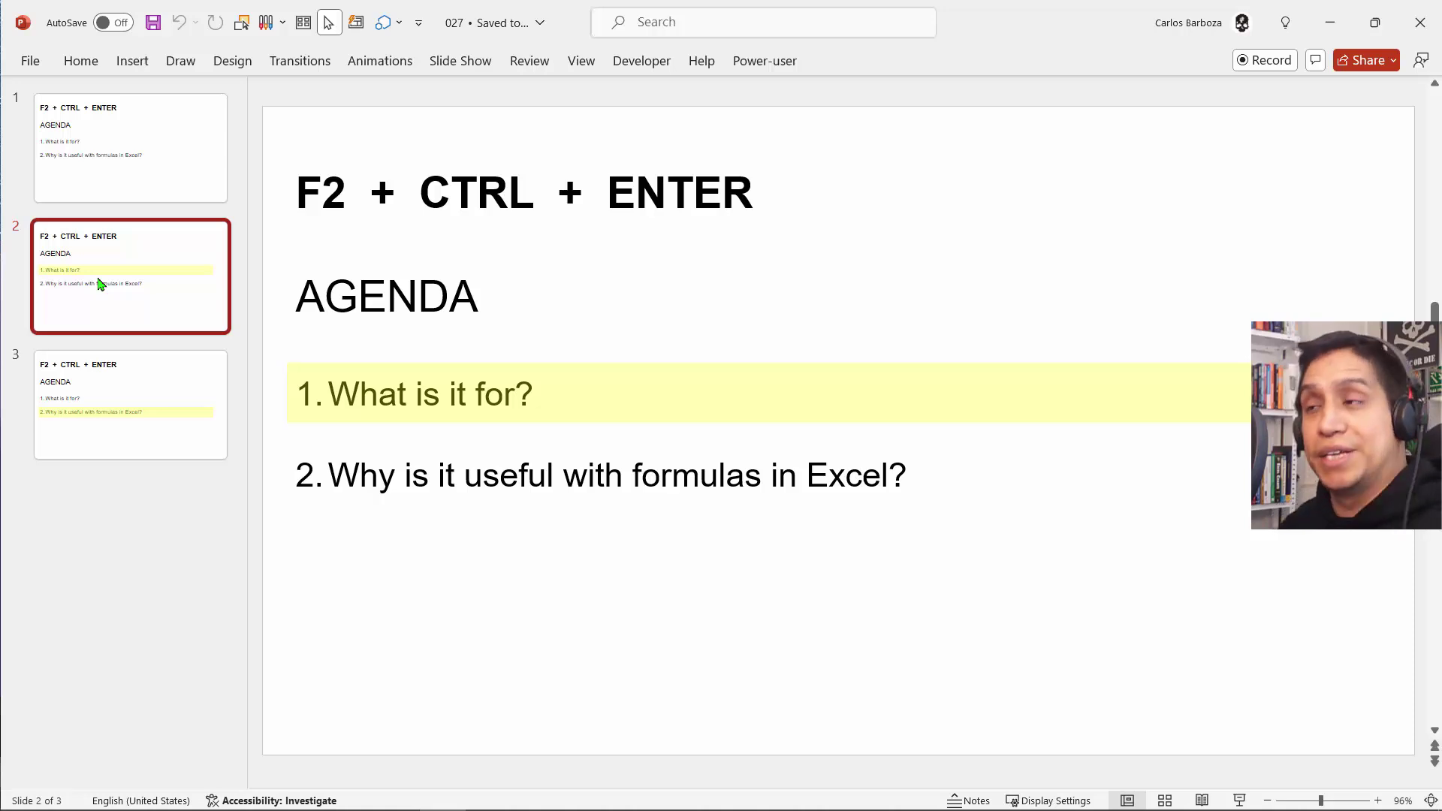
key(Down)
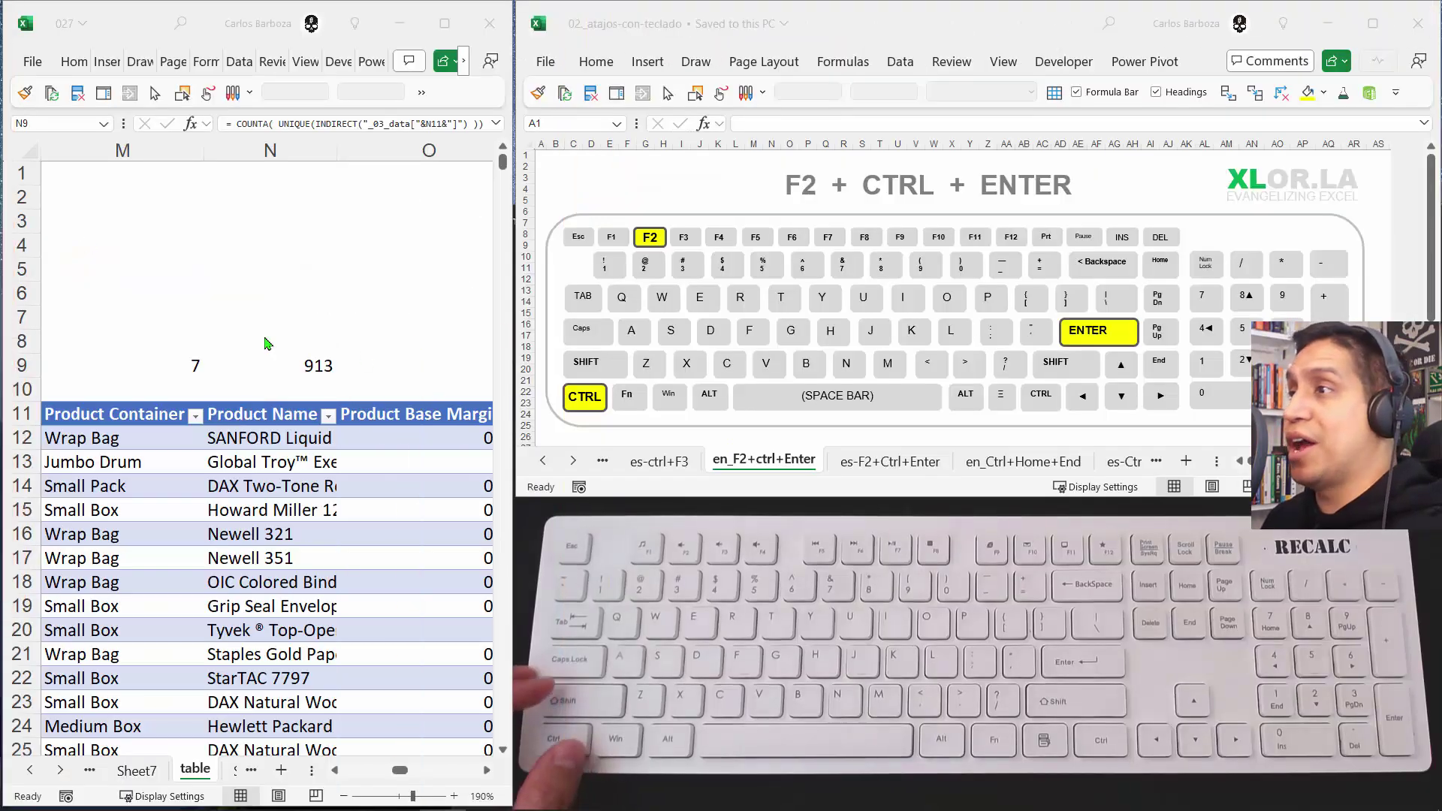
Fill cell N9, the Product Name count 913, with blue
click(283, 368)
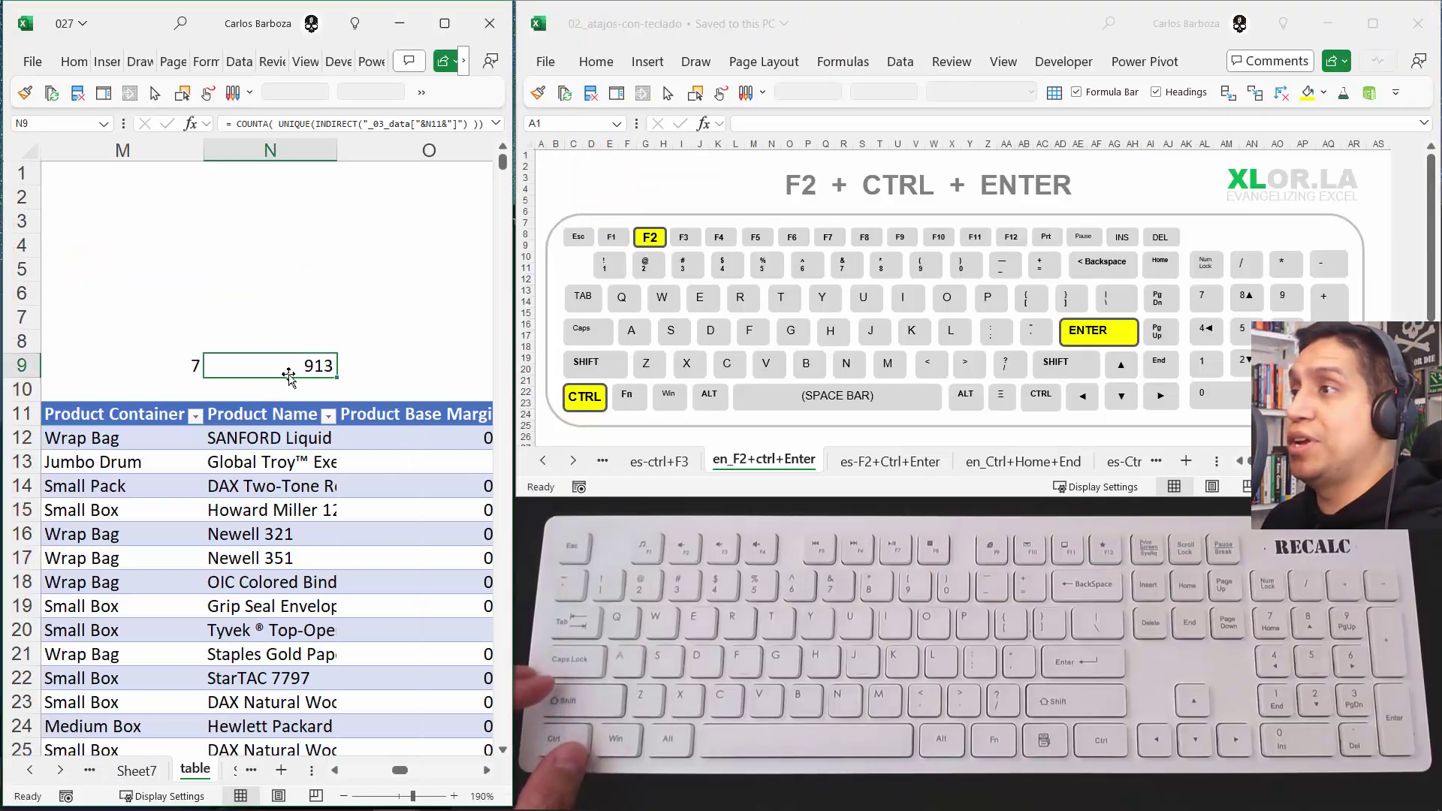
click(68, 64)
click(105, 113)
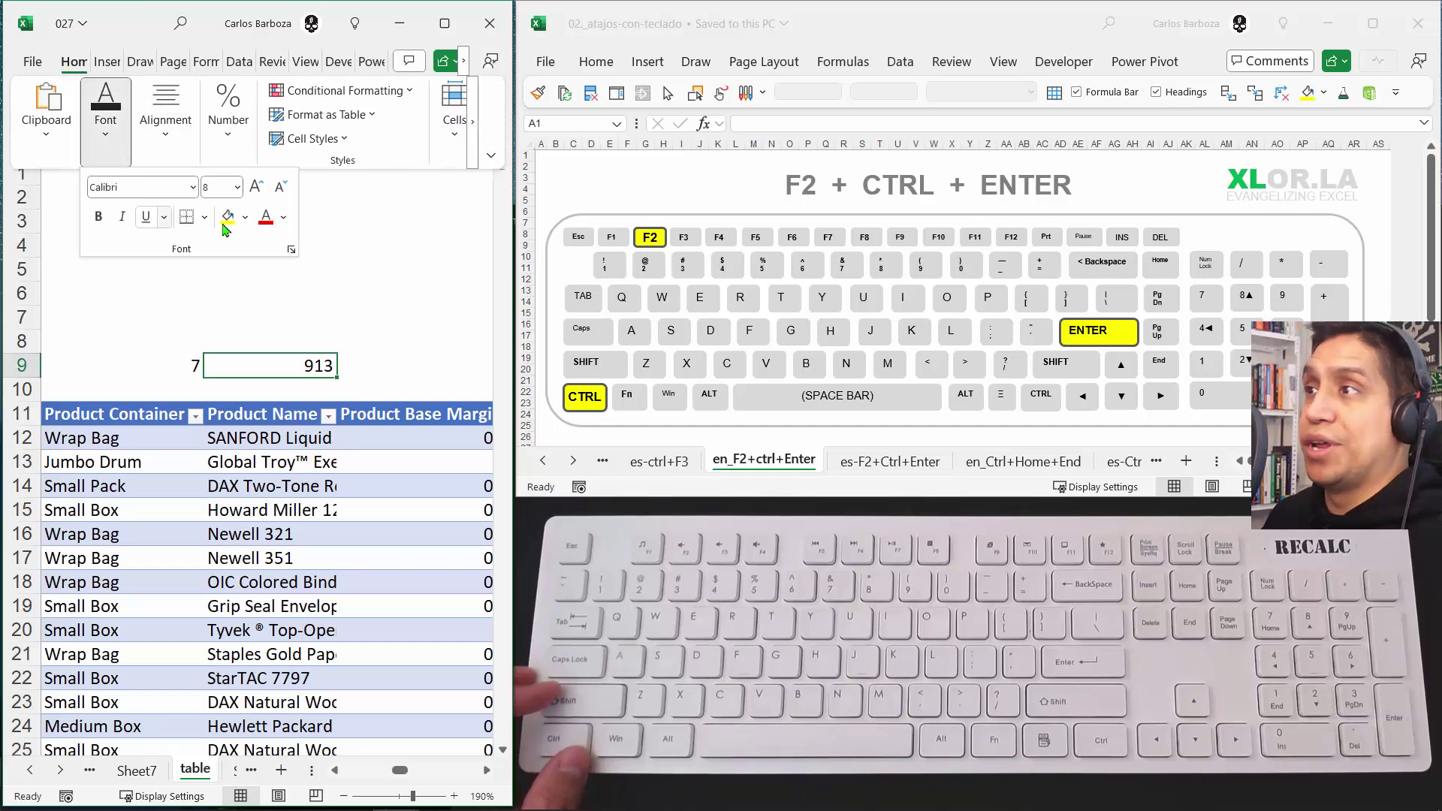
click(245, 220)
click(287, 360)
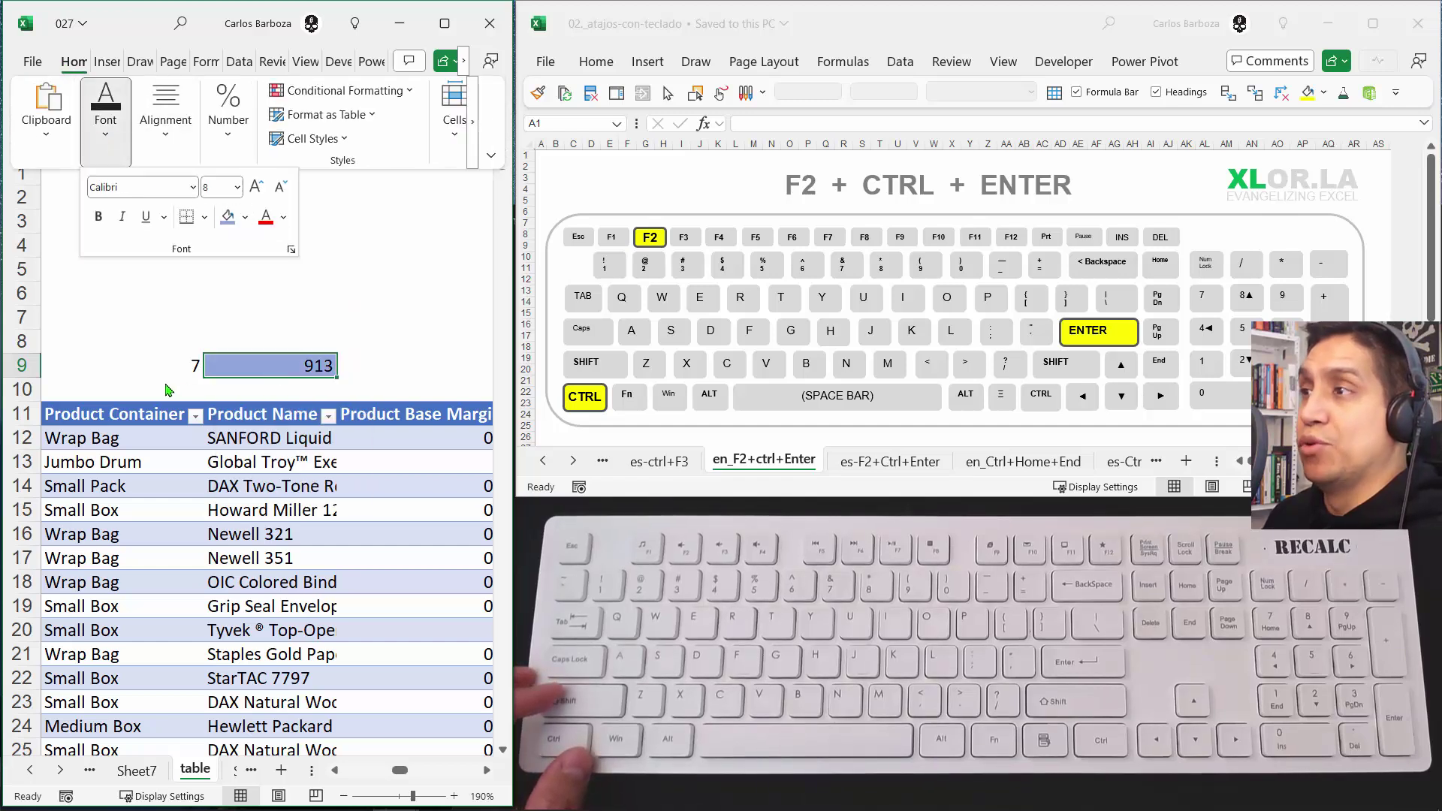
Fill cell M9, the Product Container count 7, with green
click(74, 62)
click(105, 113)
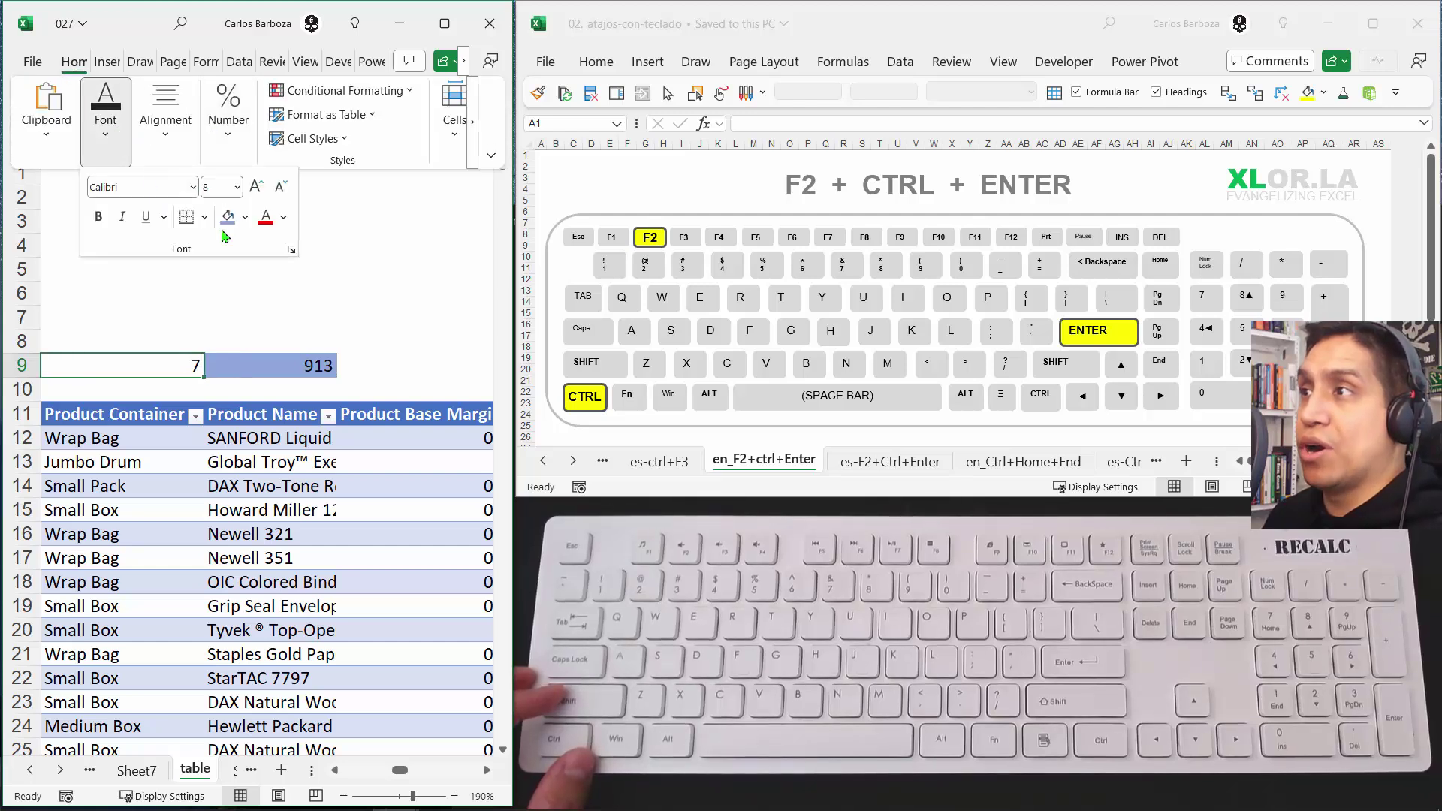
click(245, 219)
click(359, 356)
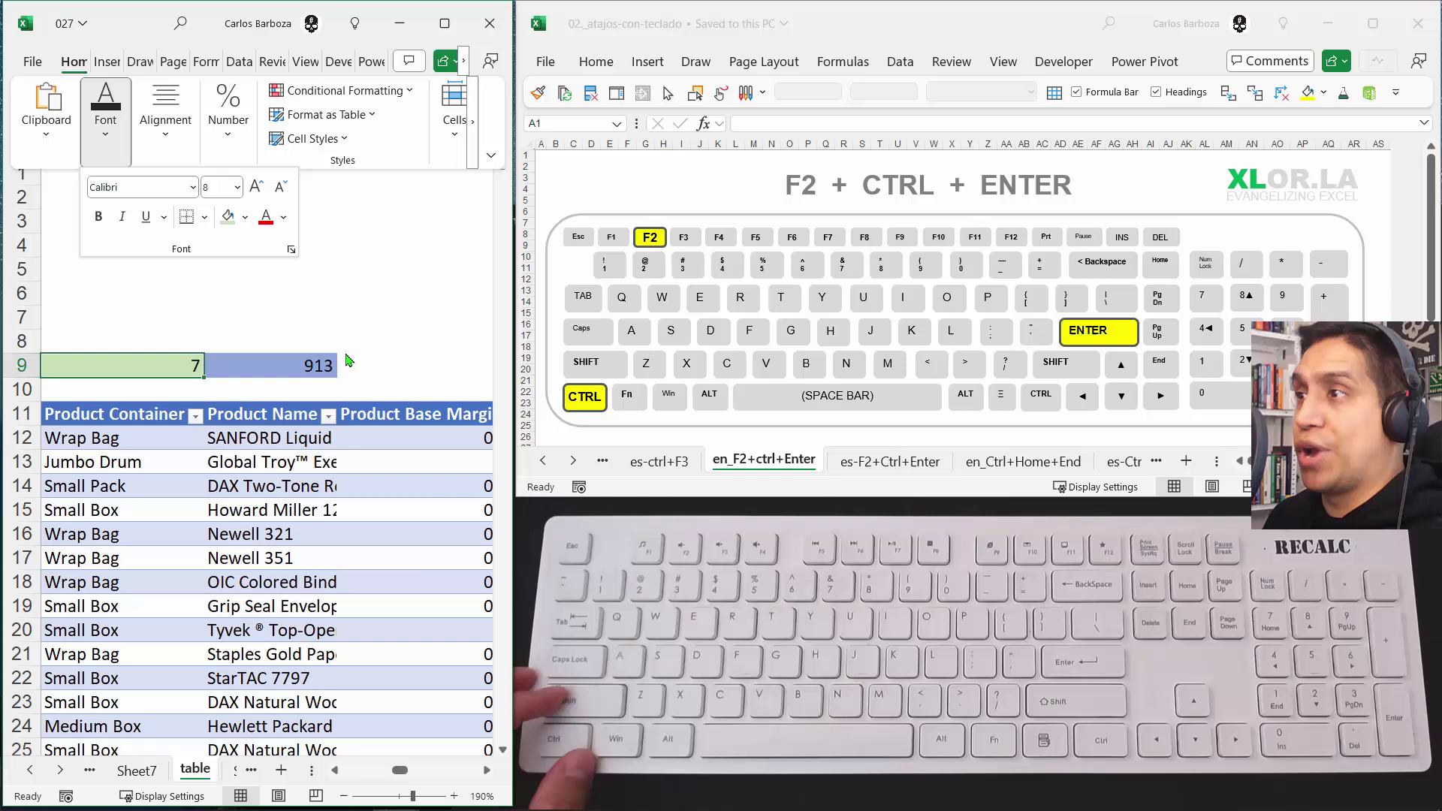